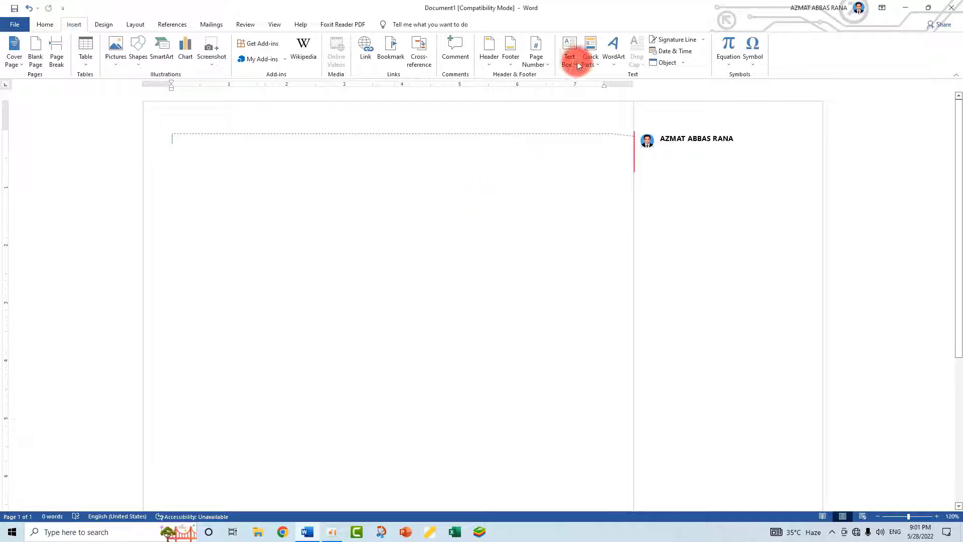
# Step: Browse the ready-made designs in the Insert tab's built-in Text Box gallery
pyautogui.click(576, 64)
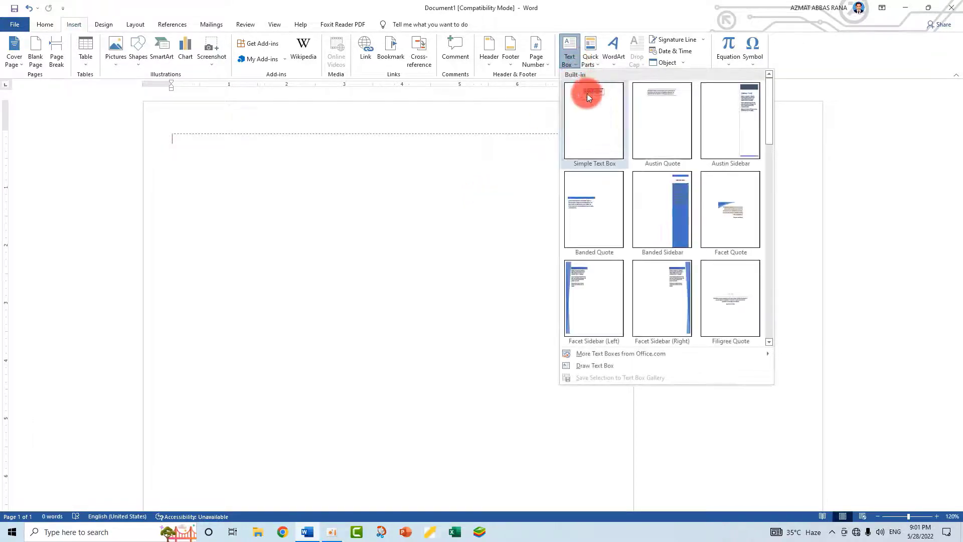
pyautogui.click(466, 190)
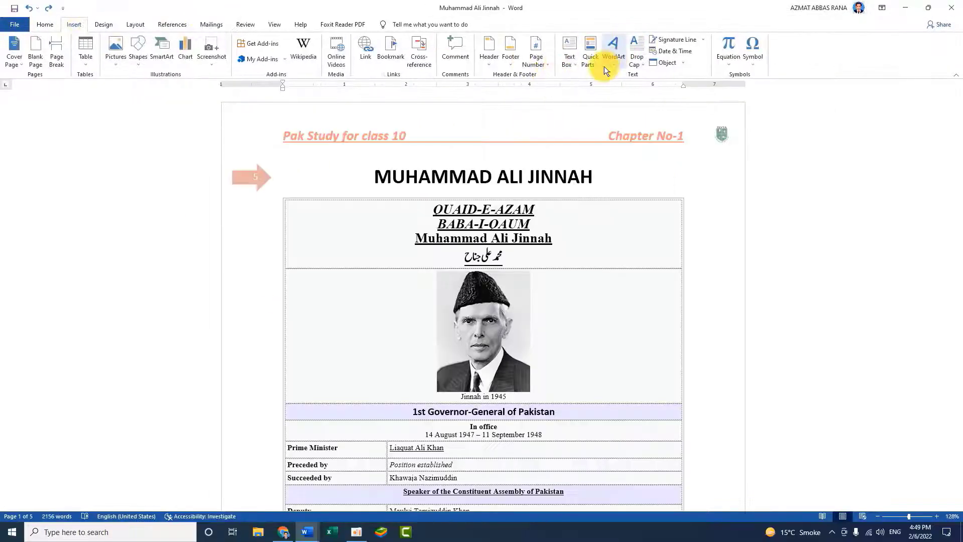
pyautogui.click(569, 56)
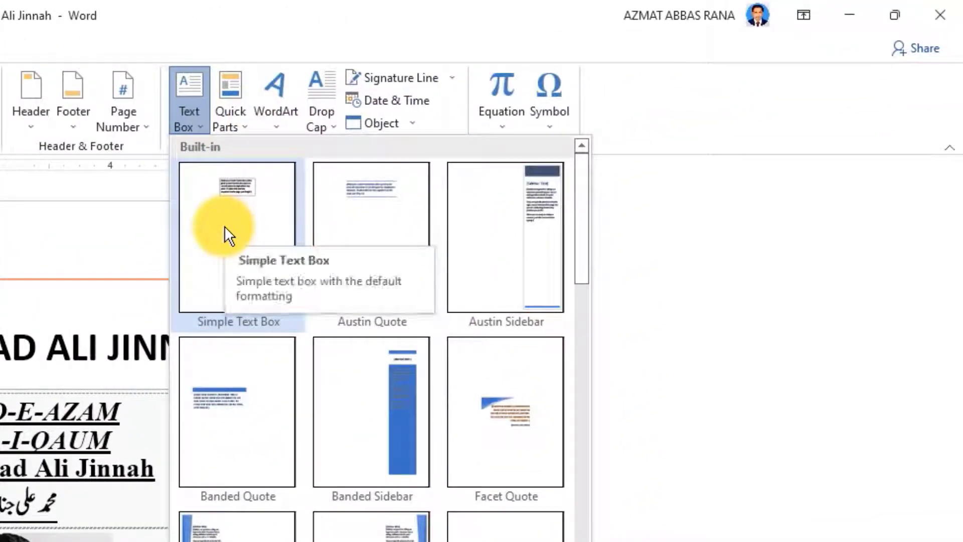
pyautogui.moveTo(586, 263)
pyautogui.mouseDown()
pyautogui.moveTo(582, 537)
pyautogui.moveTo(582, 206)
pyautogui.mouseUp()
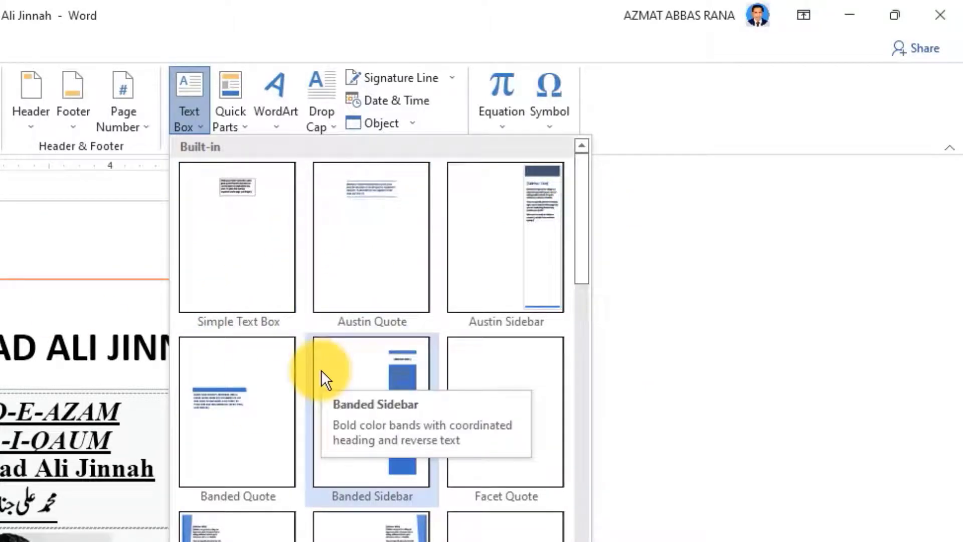
# Step: Insert a Simple Text Box and drag it into the biography table's Spouse(s) cell
pyautogui.click(237, 261)
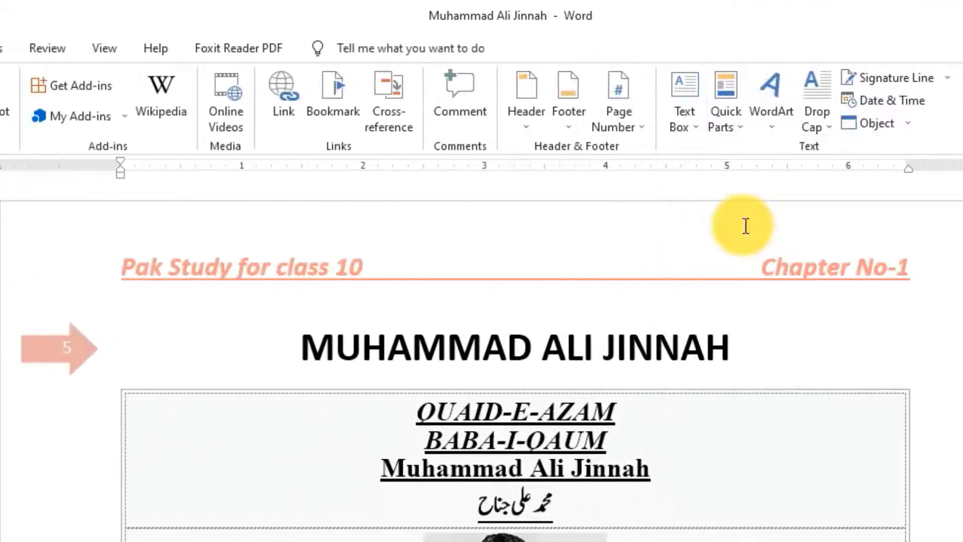
pyautogui.scroll(5, 492, 444)
pyautogui.scroll(-3, 492, 444)
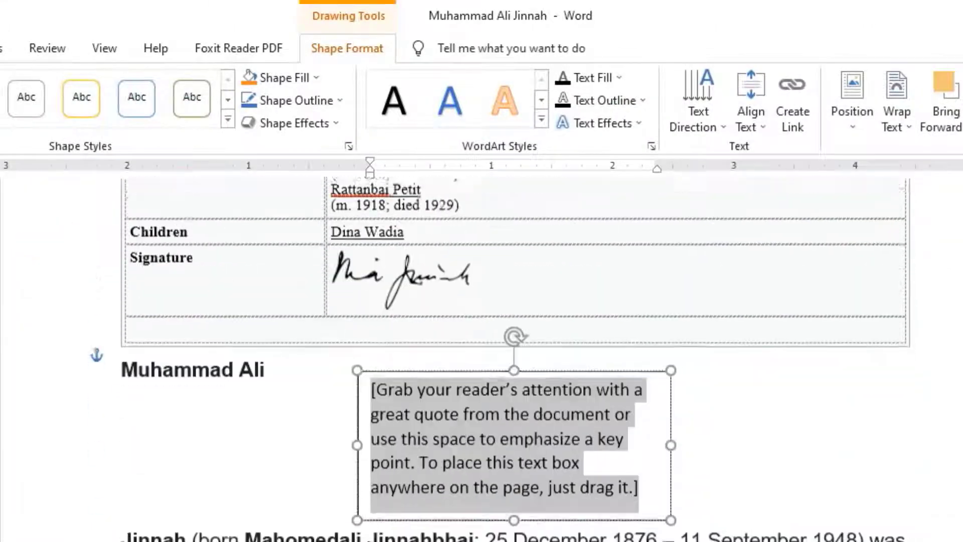
pyautogui.scroll(5, 494, 444)
pyautogui.moveTo(622, 477); pyautogui.dragTo(480, 188)
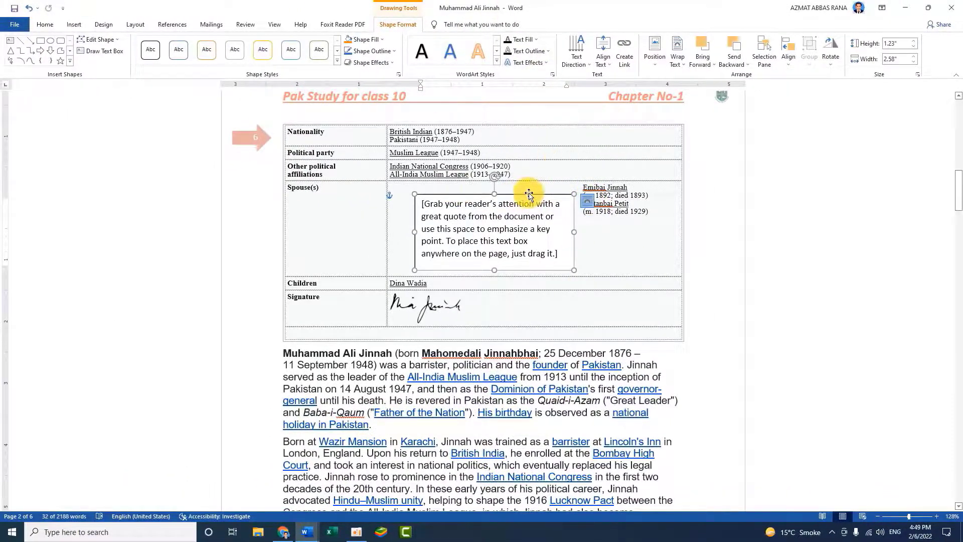
pyautogui.moveTo(529, 195); pyautogui.dragTo(614, 195)
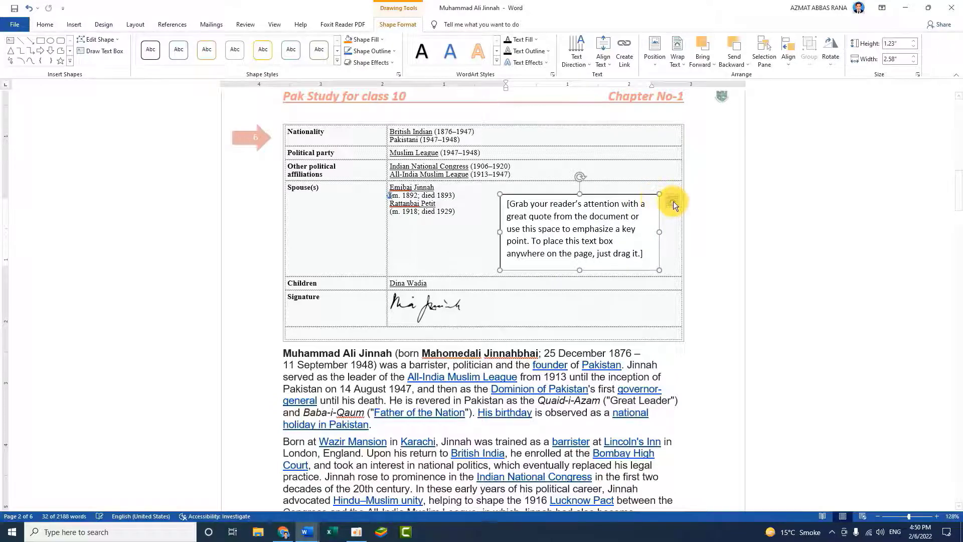
pyautogui.moveTo(660, 196)
pyautogui.mouseDown()
pyautogui.moveTo(680, 208)
pyautogui.moveTo(660, 166)
pyautogui.mouseUp()
pyautogui.click(626, 216)
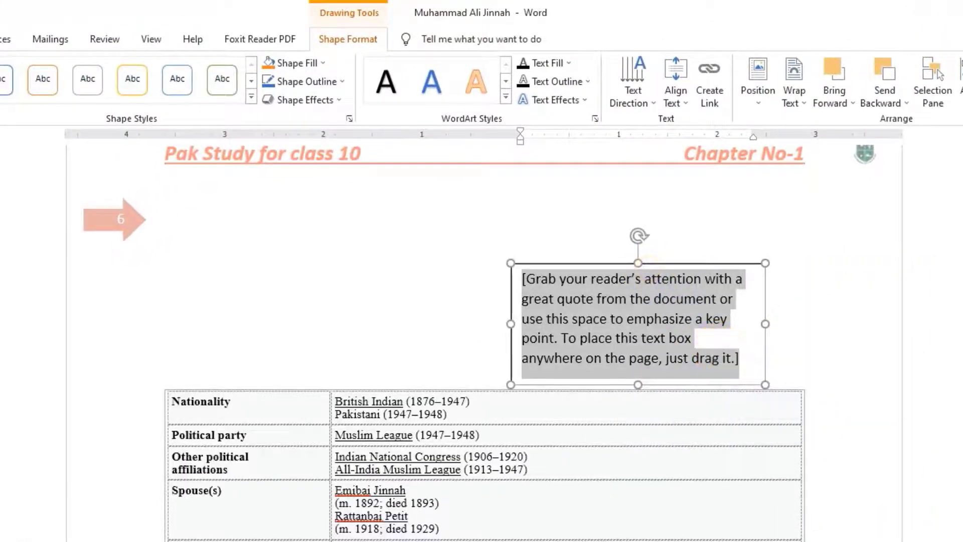
# Step: Move the placeholder text box up beside Jinnah's photo in the picture row
pyautogui.scroll(-5, 482, 336)
pyautogui.scroll(5, 481, 337)
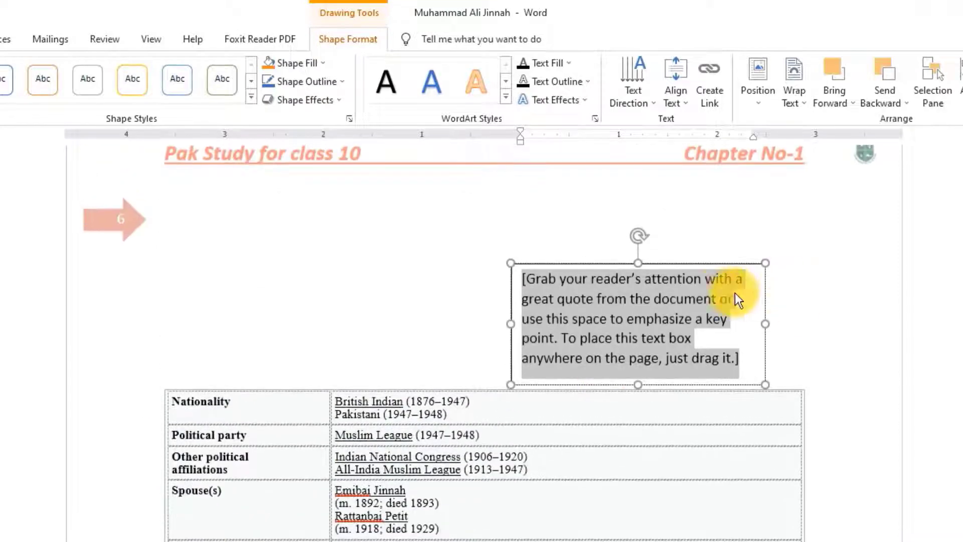
pyautogui.click(688, 262)
pyautogui.scroll(3, 688, 266)
pyautogui.scroll(2, 678, 452)
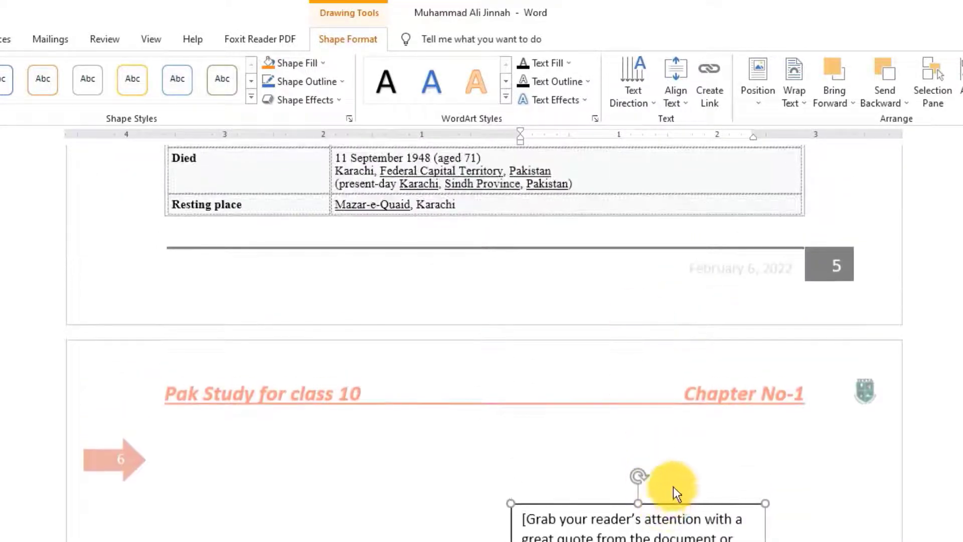
pyautogui.moveTo(678, 501); pyautogui.dragTo(646, 280)
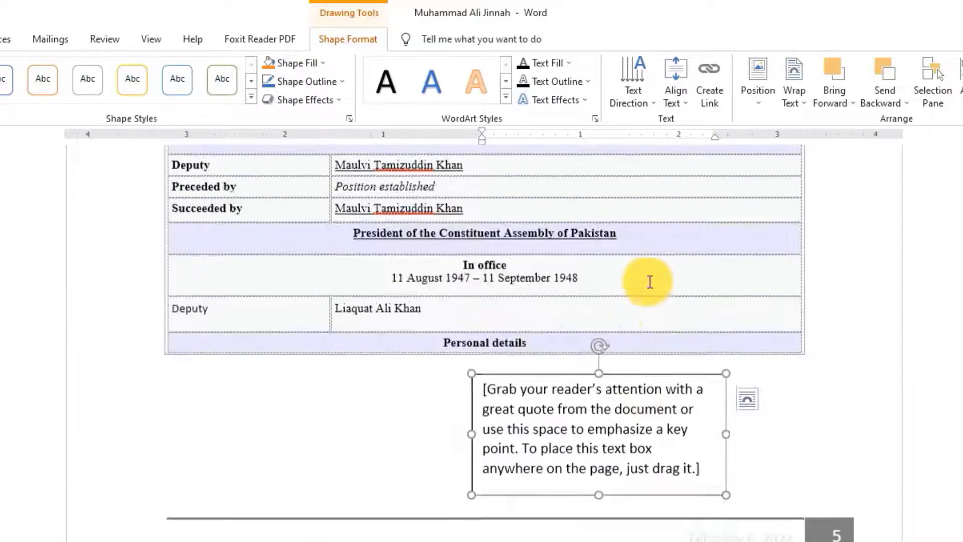
pyautogui.scroll(5, 679, 468)
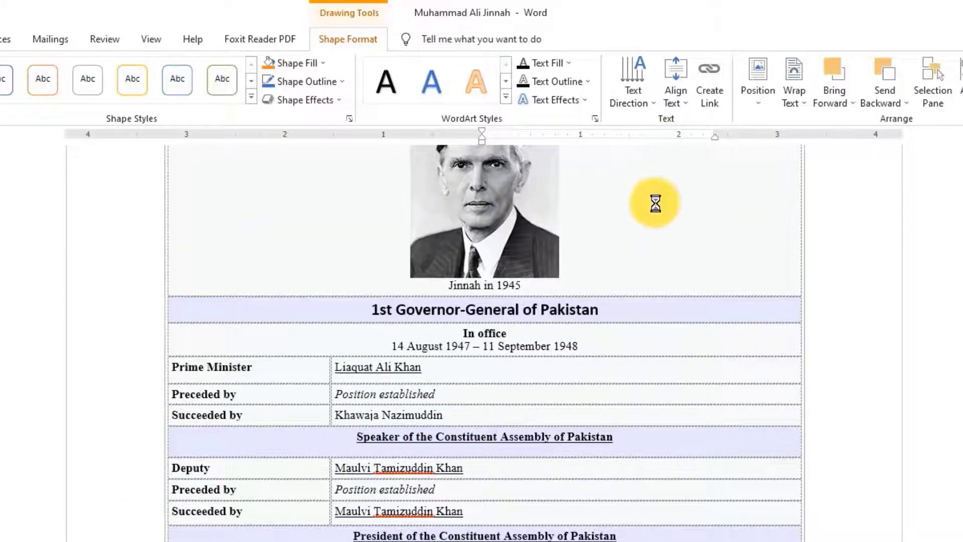
pyautogui.scroll(3, 647, 171)
pyautogui.scroll(-4, 598, 501)
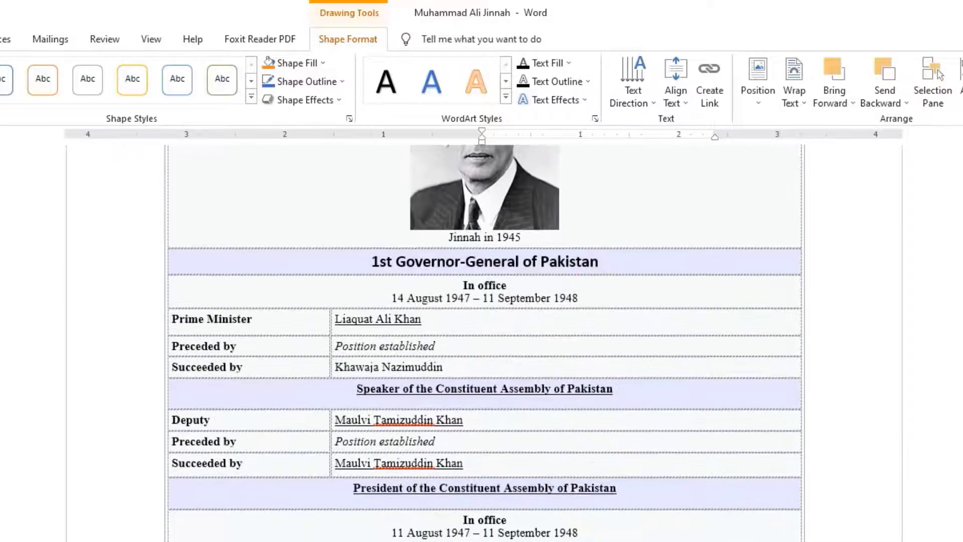
pyautogui.scroll(5, 645, 393)
pyautogui.moveTo(642, 417); pyautogui.dragTo(594, 306)
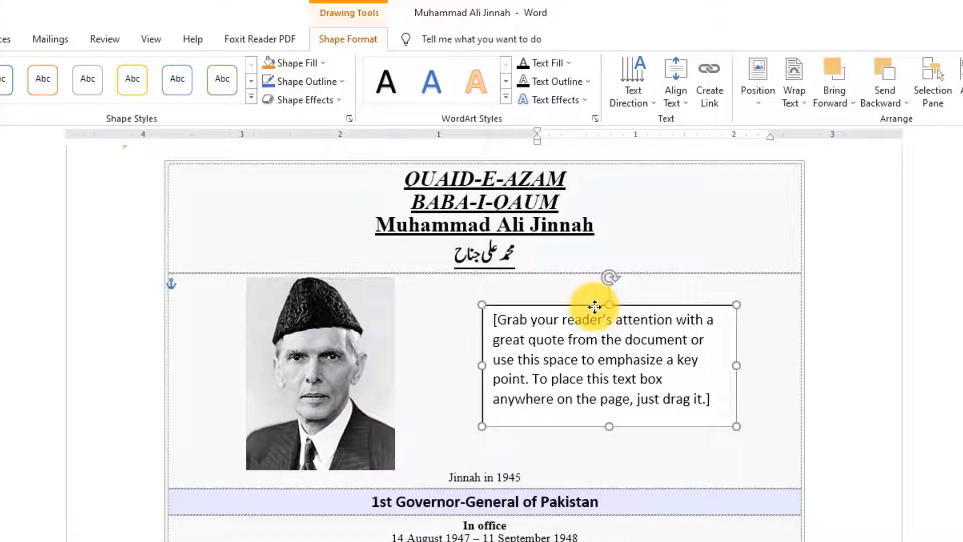
# Step: Select the intro biography paragraph further down the document
pyautogui.click(565, 375)
pyautogui.scroll(-5, 565, 376)
pyautogui.scroll(-10, 475, 389)
pyautogui.scroll(-5, 613, 380)
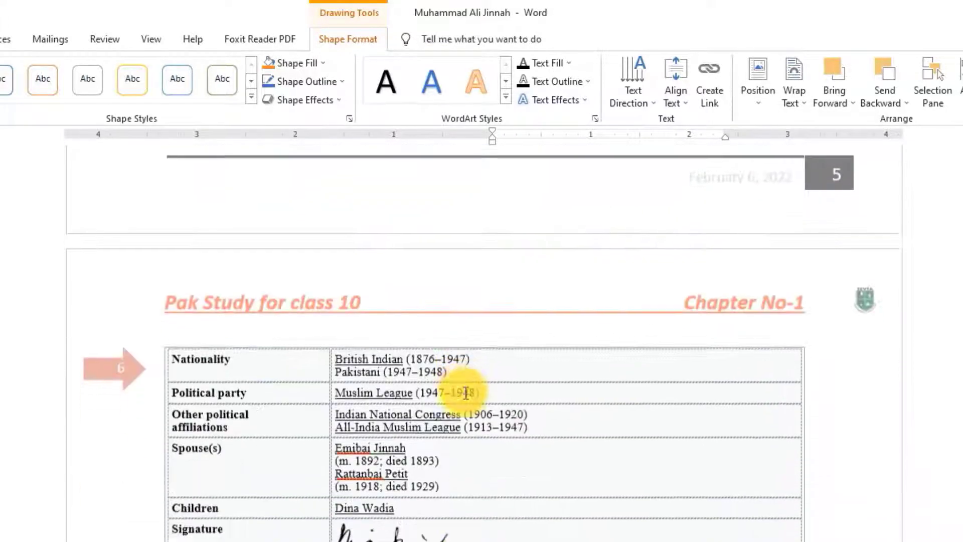
pyautogui.scroll(-5, 466, 392)
pyautogui.moveTo(307, 436); pyautogui.dragTo(170, 327)
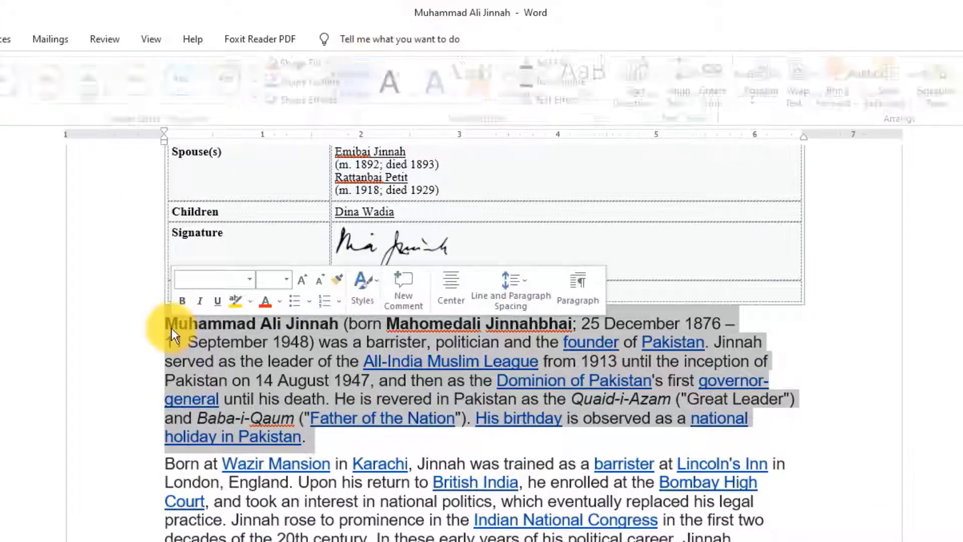
# Step: Copy the intro paragraph and paste it into the text box beside the photo
pyautogui.rightClick(173, 326)
pyautogui.click(218, 354)
pyautogui.scroll(3, 471, 301)
pyautogui.scroll(5, 470, 303)
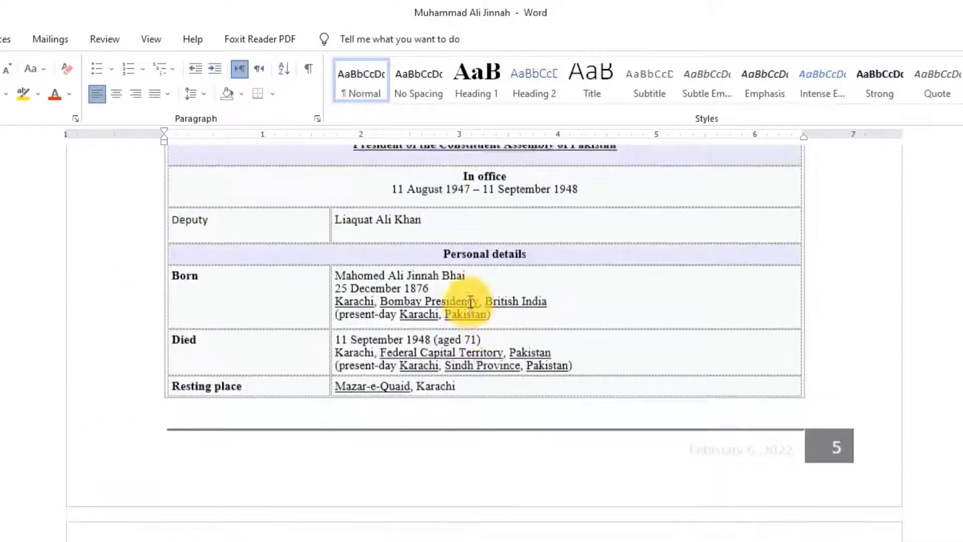
pyautogui.scroll(5, 501, 296)
pyautogui.scroll(5, 549, 284)
pyautogui.click(580, 298)
pyautogui.rightClick(579, 298)
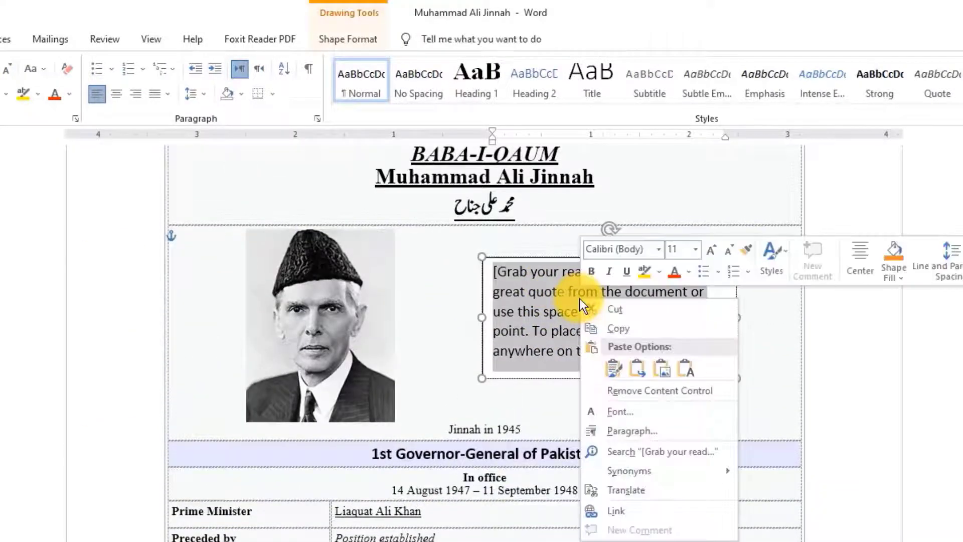
pyautogui.click(557, 315)
pyautogui.rightClick(558, 315)
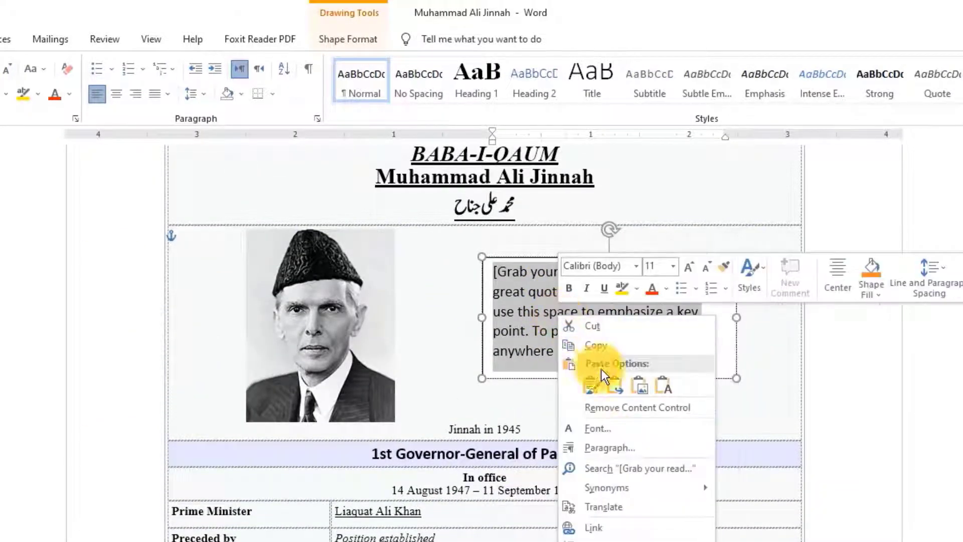
pyautogui.click(590, 386)
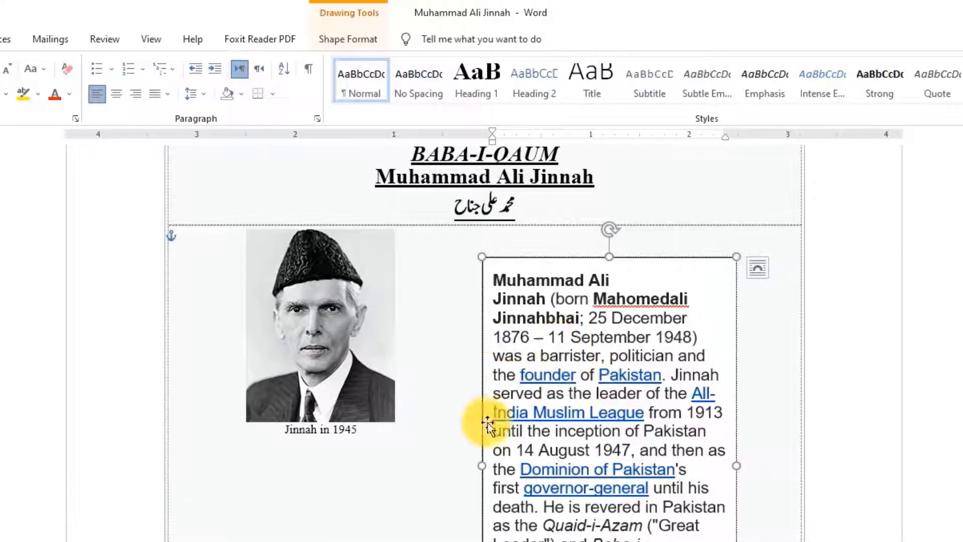
# Step: Resize the text box to span the row beside the photo and fit its text
pyautogui.moveTo(480, 465); pyautogui.dragTo(413, 466)
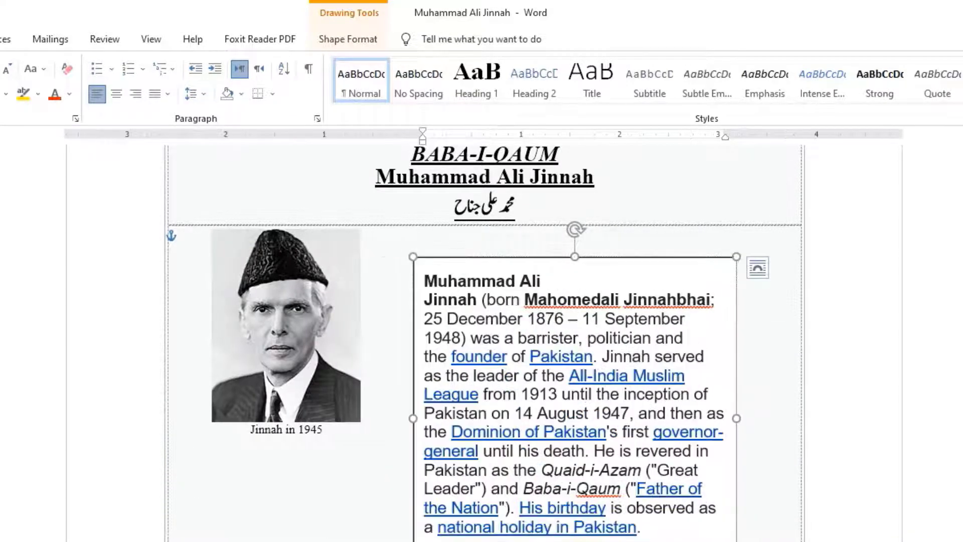
pyautogui.moveTo(575, 532); pyautogui.dragTo(575, 540)
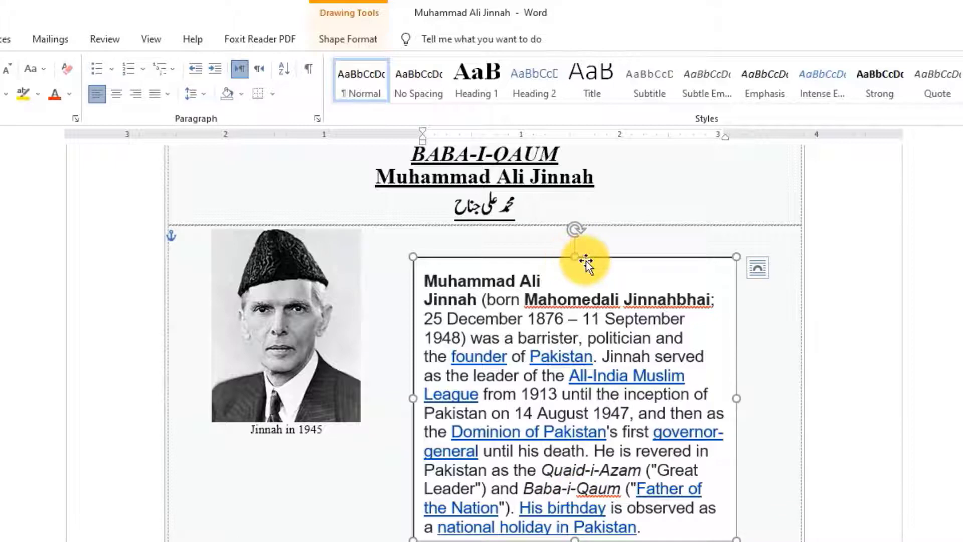
pyautogui.moveTo(588, 255); pyautogui.dragTo(585, 227)
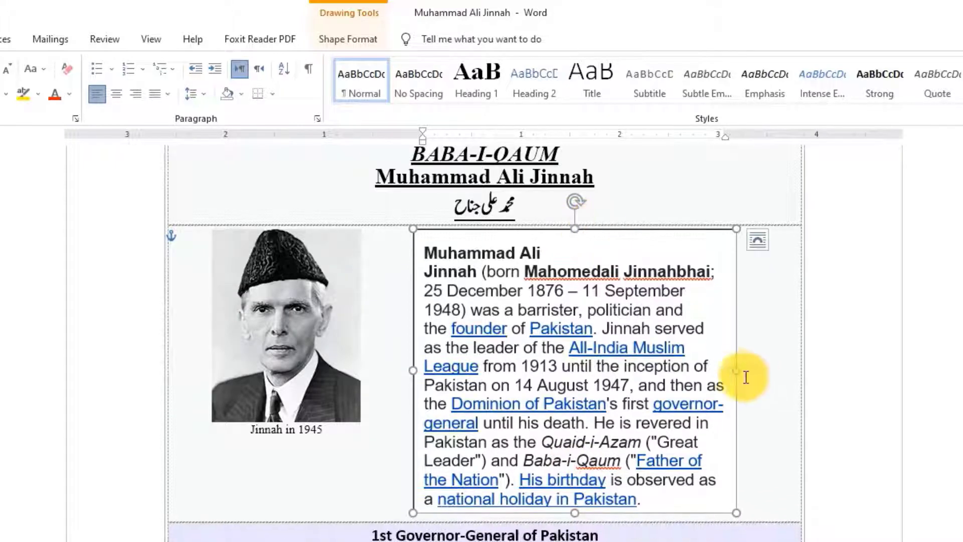
pyautogui.moveTo(741, 372); pyautogui.dragTo(799, 365)
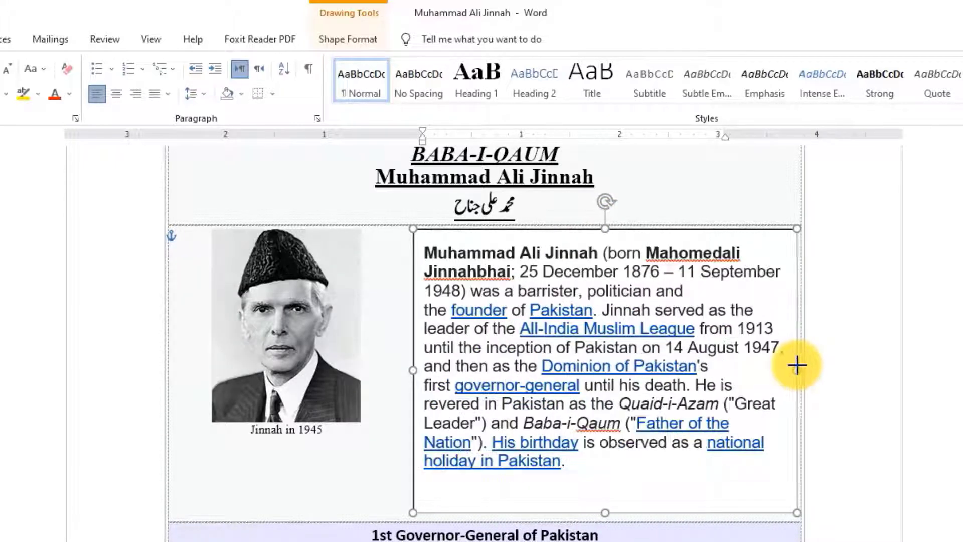
pyautogui.moveTo(605, 496); pyautogui.dragTo(607, 473)
# Step: Narrow the biography text box and move it to the top right beside the title
pyautogui.click(301, 299)
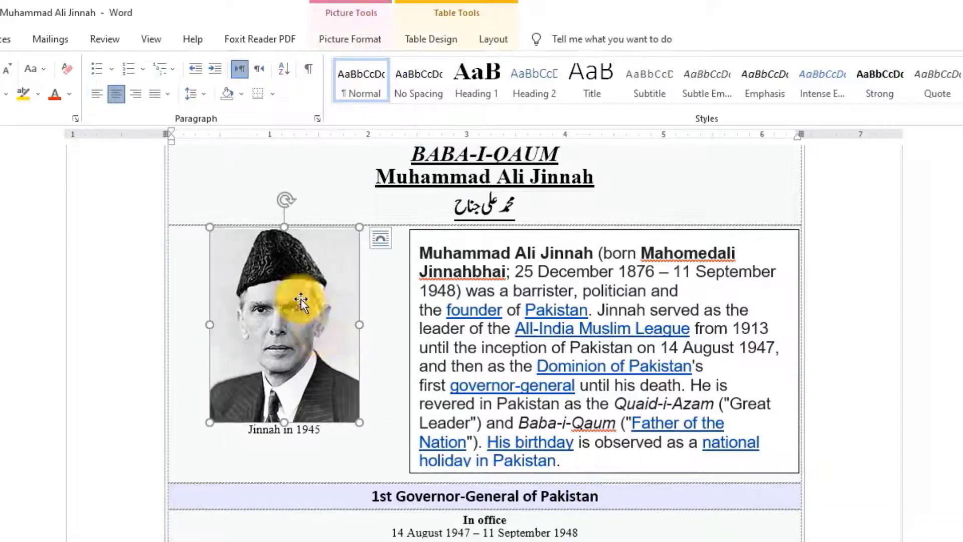
pyautogui.click(582, 387)
pyautogui.scroll(4, 587, 394)
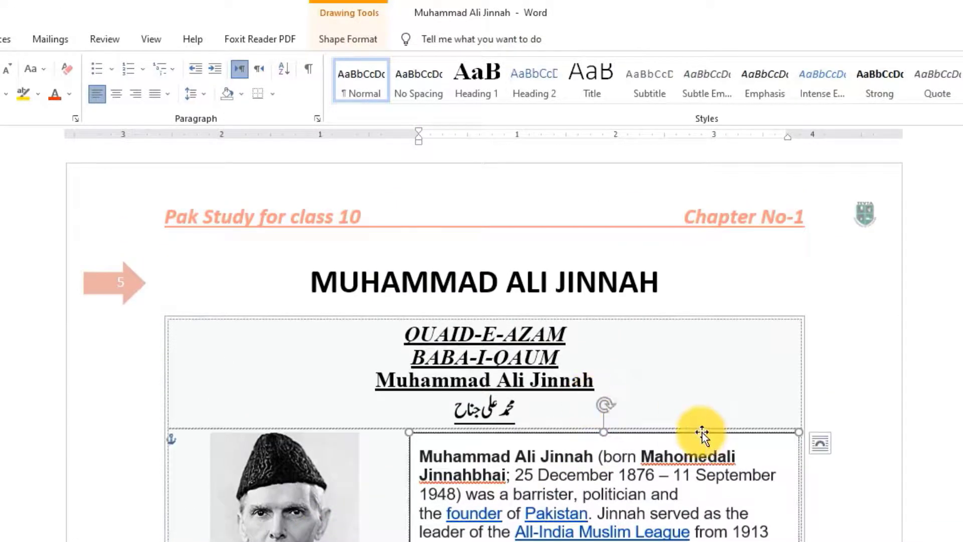
pyautogui.moveTo(790, 440)
pyautogui.mouseDown()
pyautogui.moveTo(710, 493)
pyautogui.moveTo(731, 501)
pyautogui.moveTo(723, 507)
pyautogui.moveTo(830, 348)
pyautogui.moveTo(769, 445)
pyautogui.moveTo(722, 483)
pyautogui.mouseUp()
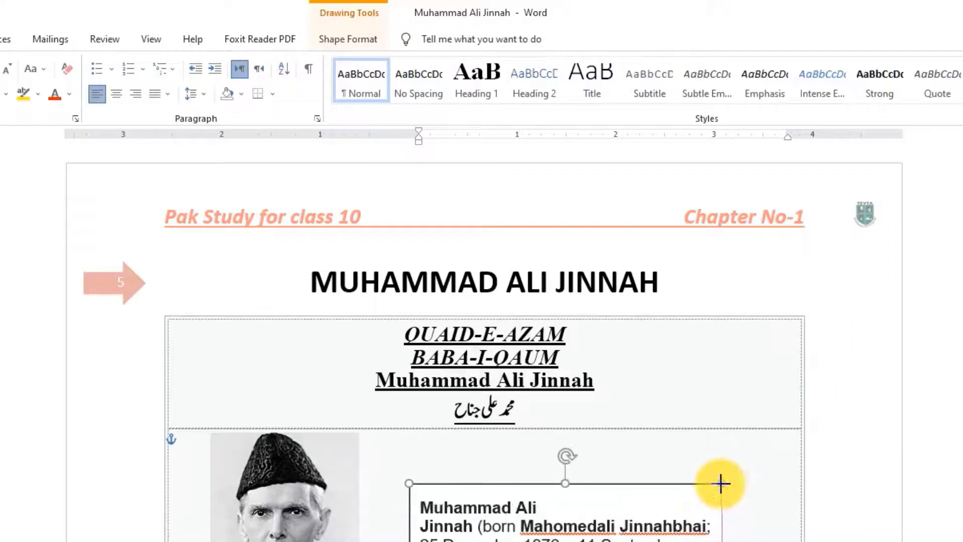
pyautogui.moveTo(577, 456)
pyautogui.mouseDown()
pyautogui.moveTo(543, 323)
pyautogui.moveTo(501, 333)
pyautogui.moveTo(543, 320)
pyautogui.moveTo(563, 148)
pyautogui.moveTo(679, 146)
pyautogui.moveTo(563, 150)
pyautogui.mouseUp()
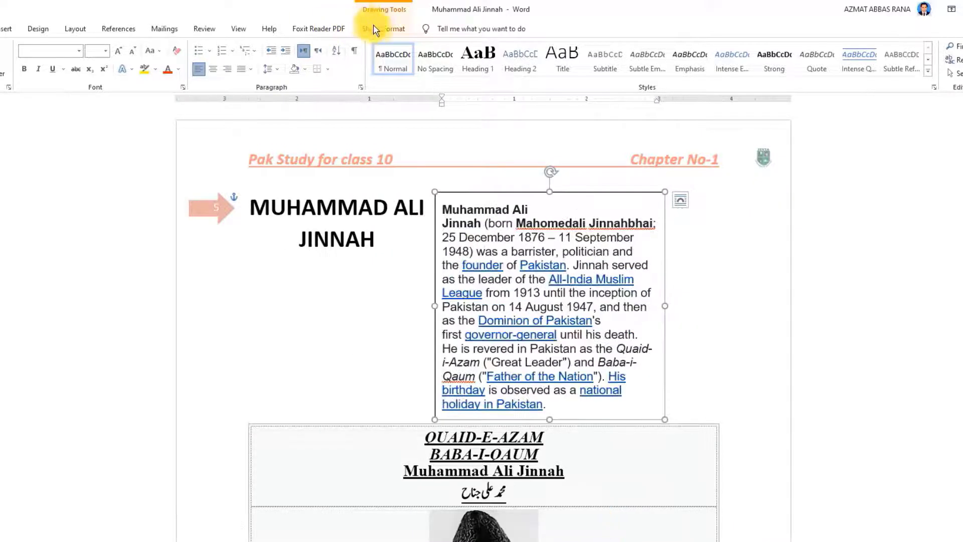
# Step: Give the biography text box a 6 pt dashed black outline and No Fill
pyautogui.click(381, 29)
pyautogui.click(368, 49)
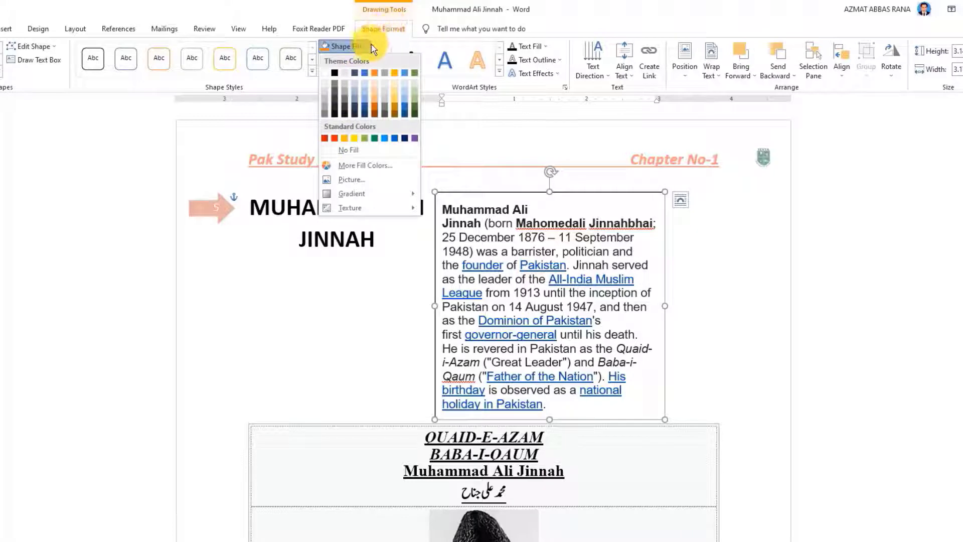
pyautogui.click(373, 49)
pyautogui.click(373, 61)
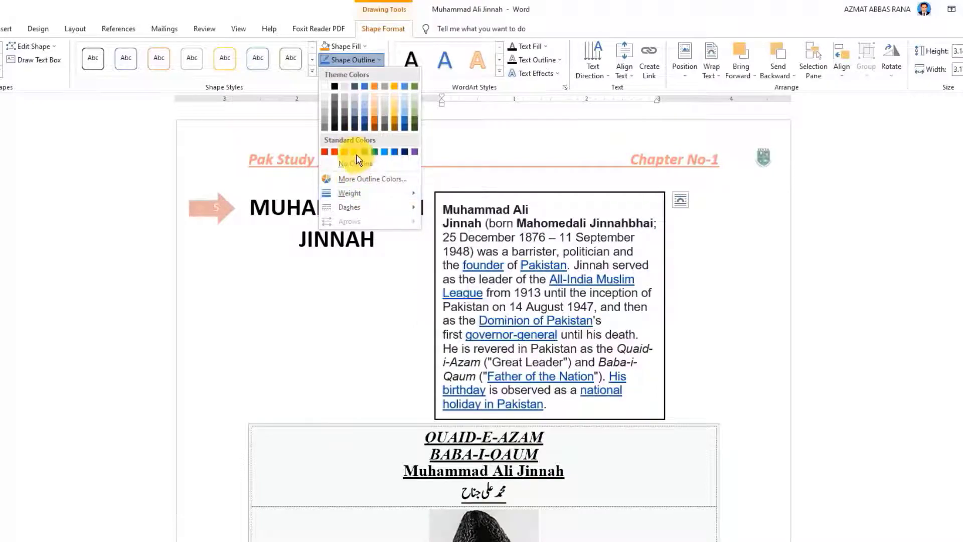
pyautogui.moveTo(534, 317)
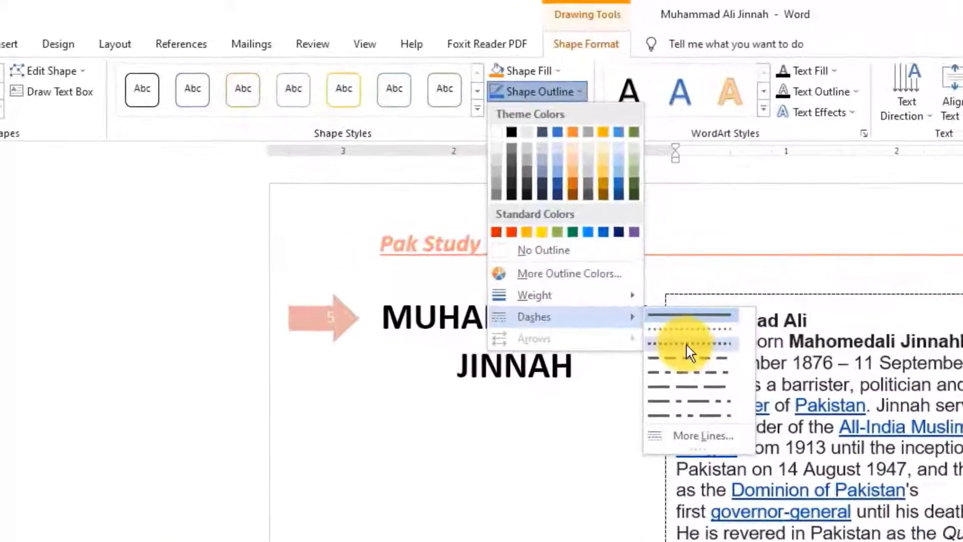
pyautogui.click(685, 343)
pyautogui.click(590, 100)
pyautogui.moveTo(535, 295)
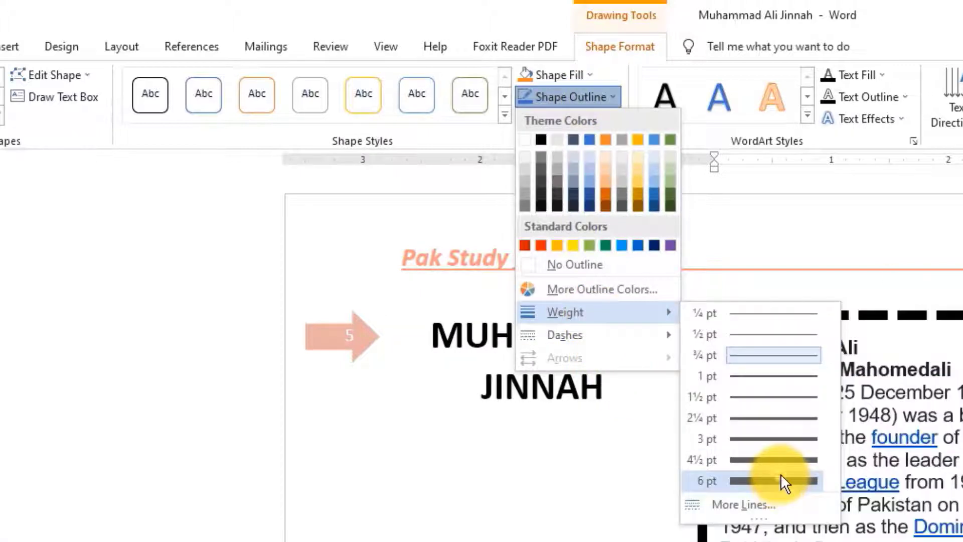
pyautogui.click(781, 476)
pyautogui.click(602, 94)
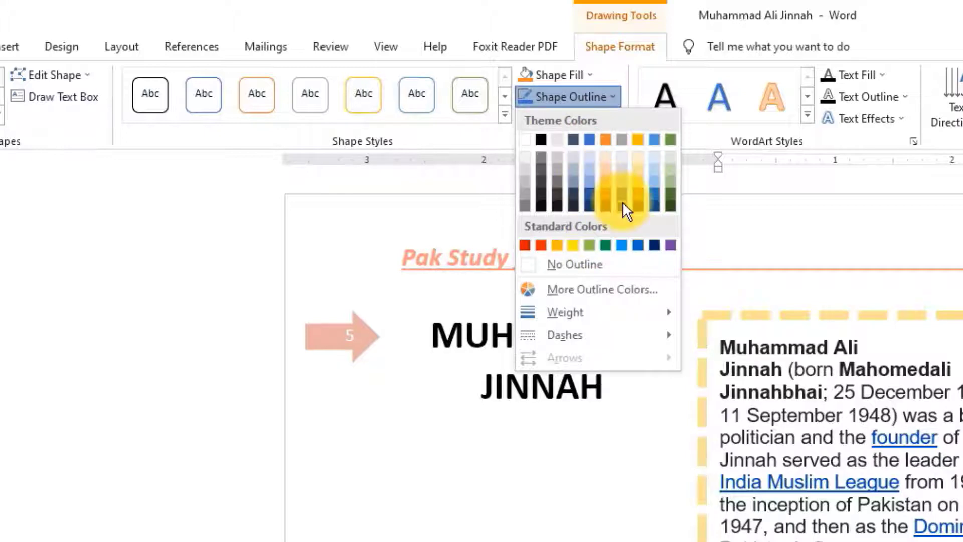
pyautogui.click(590, 75)
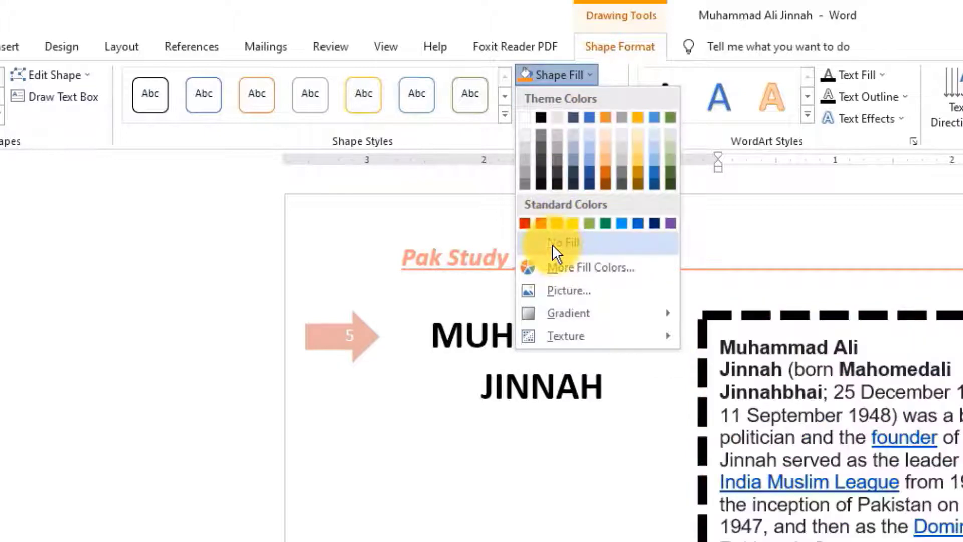
pyautogui.click(555, 246)
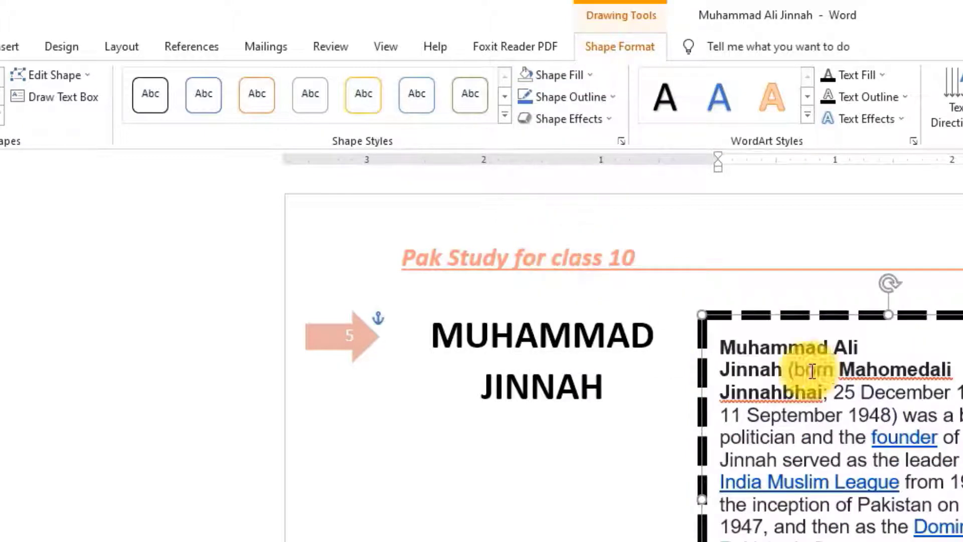
pyautogui.click(588, 75)
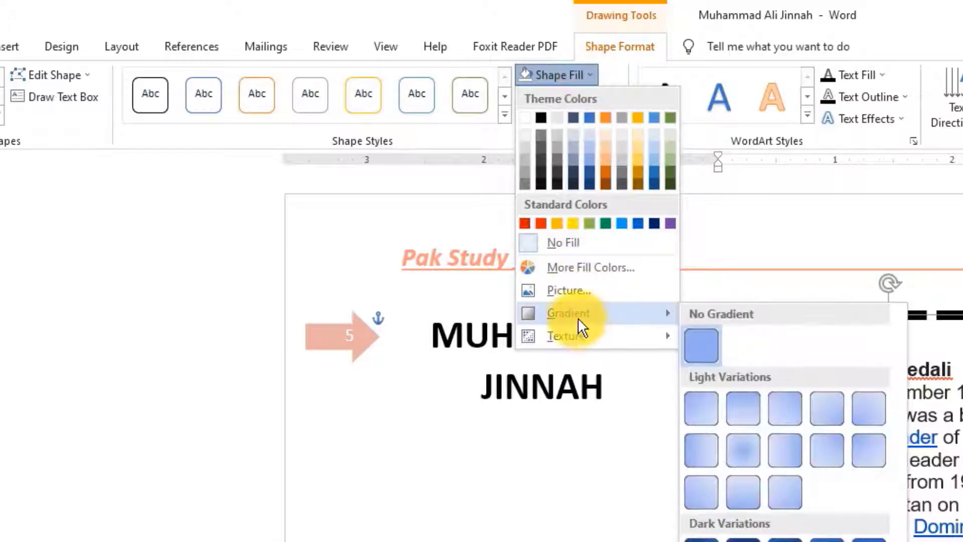
pyautogui.press('Escape')
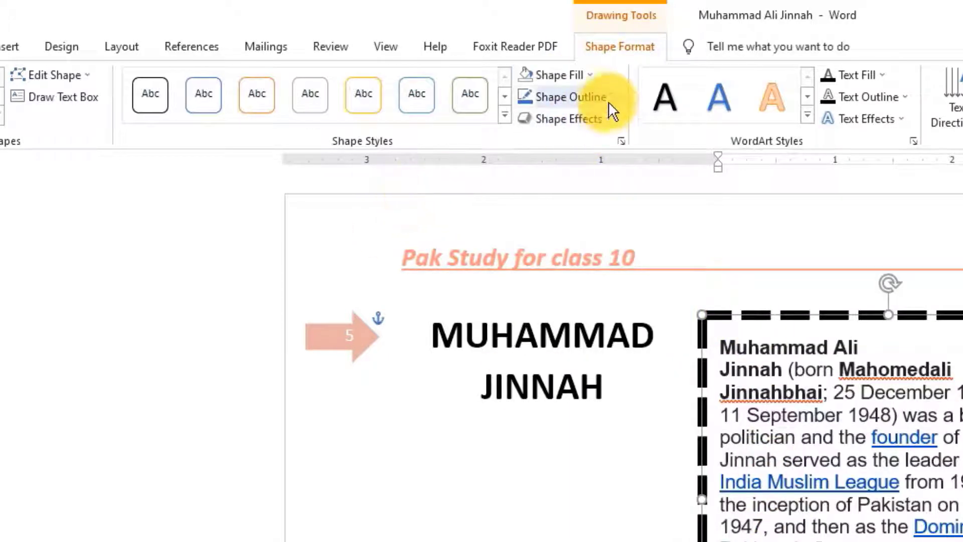
pyautogui.click(609, 96)
pyautogui.click(439, 201)
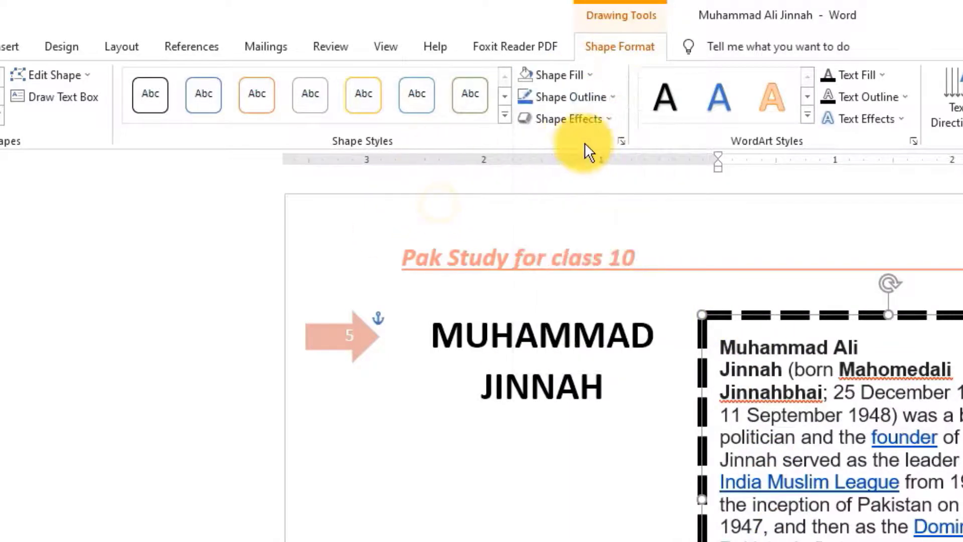
pyautogui.click(486, 98)
pyautogui.moveTo(443, 283)
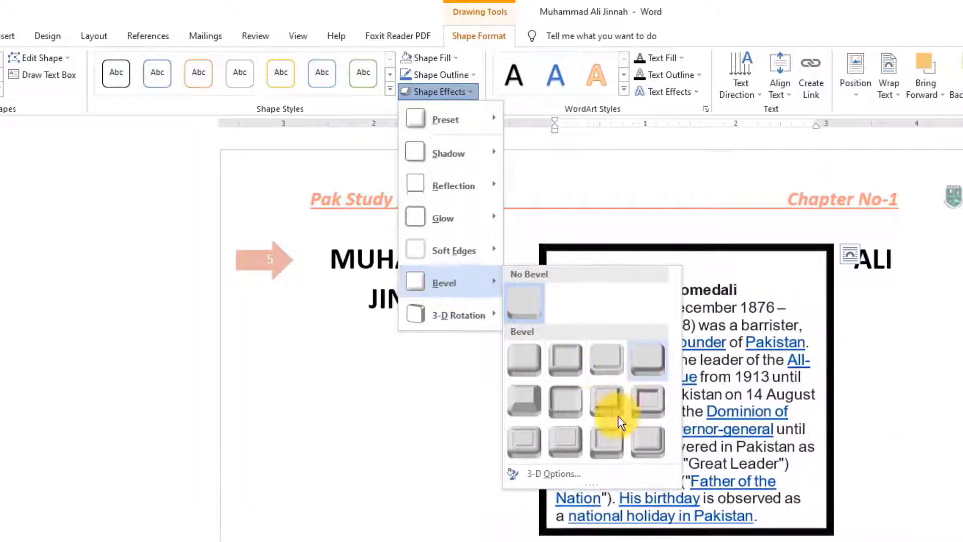
pyautogui.click(939, 440)
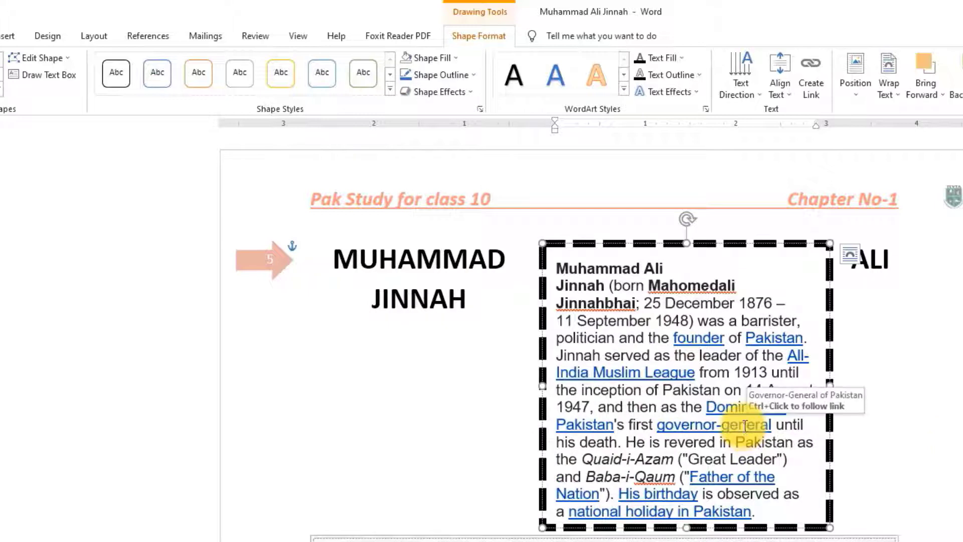
pyautogui.click(743, 86)
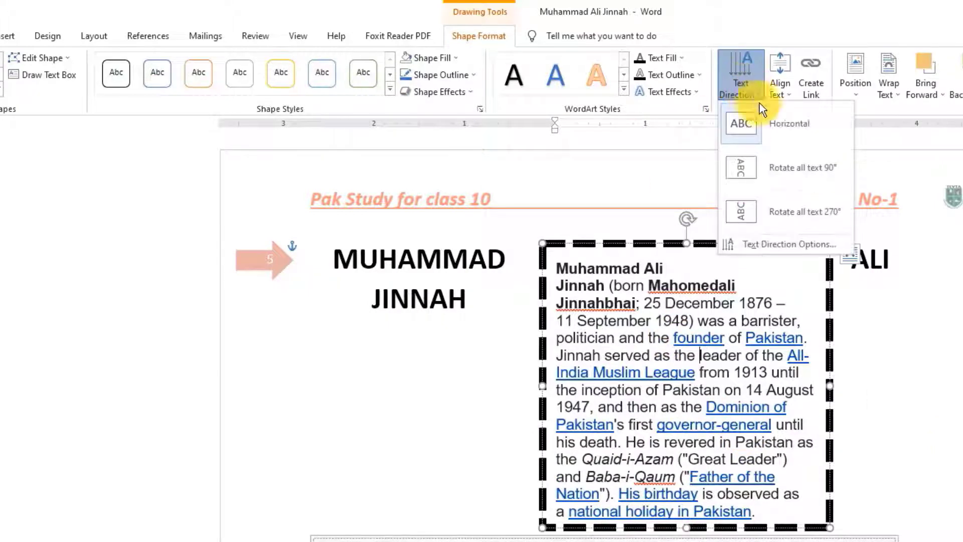
pyautogui.click(775, 170)
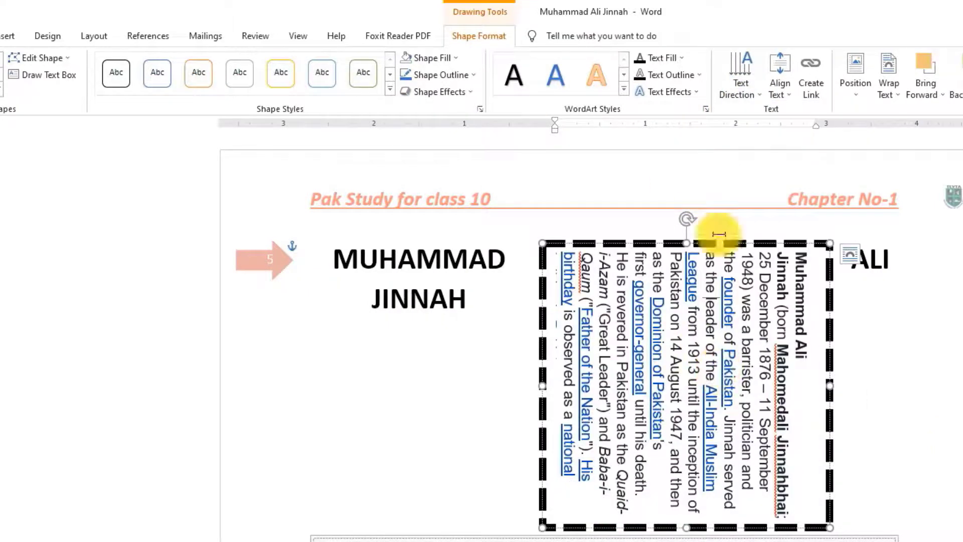
pyautogui.click(753, 88)
pyautogui.click(787, 213)
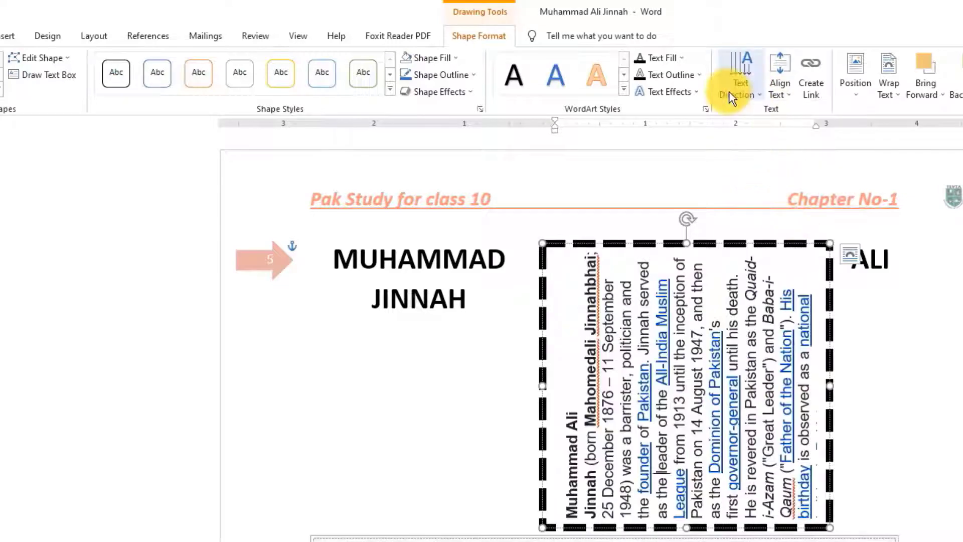
pyautogui.click(742, 84)
pyautogui.click(785, 127)
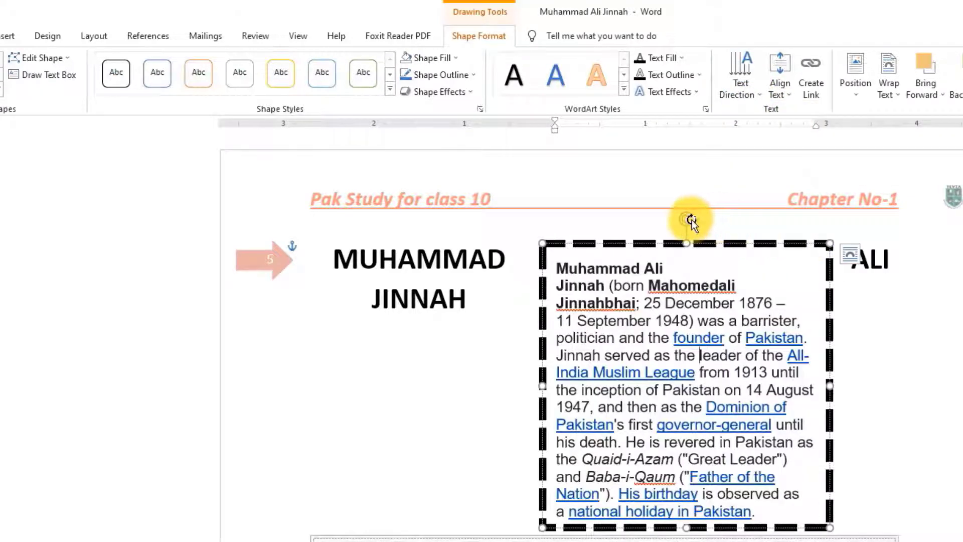
# Step: Align the sidebar's biography text to the bottom of the box
pyautogui.moveTo(691, 221); pyautogui.dragTo(523, 233)
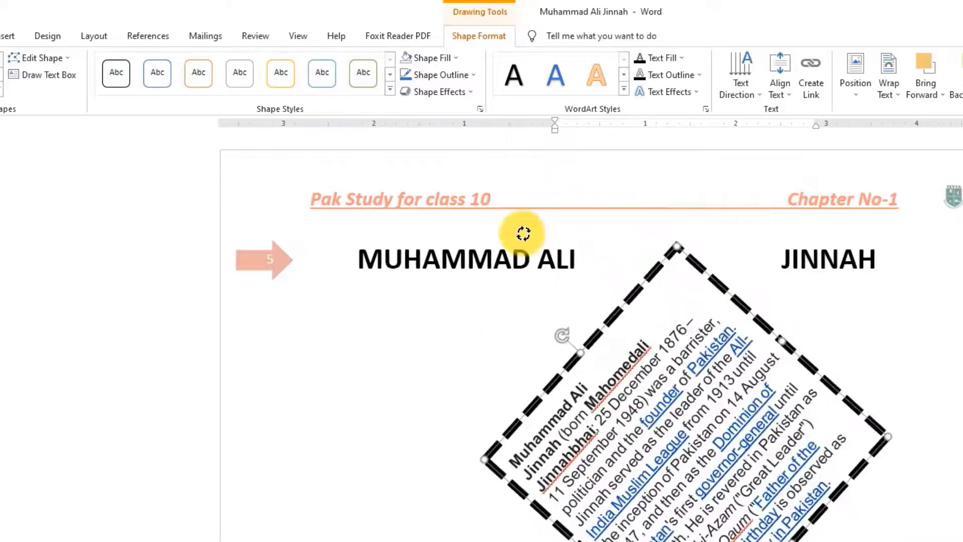
pyautogui.moveTo(529, 230); pyautogui.dragTo(699, 221)
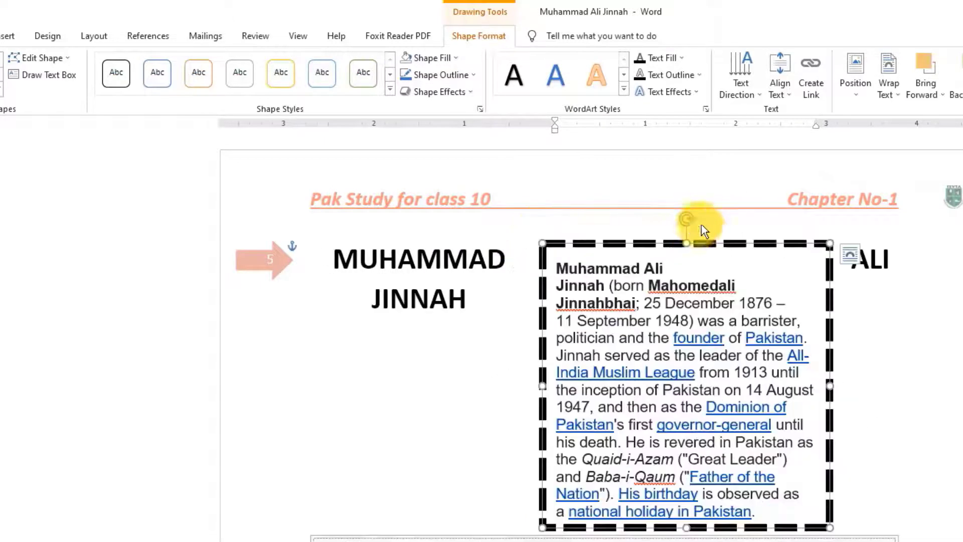
pyautogui.click(783, 80)
pyautogui.click(786, 125)
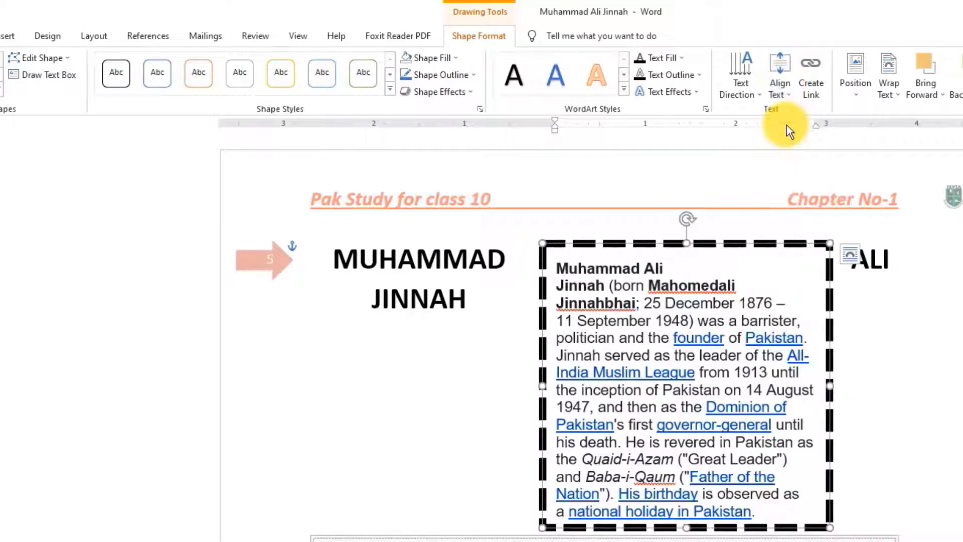
pyautogui.click(782, 89)
pyautogui.click(792, 129)
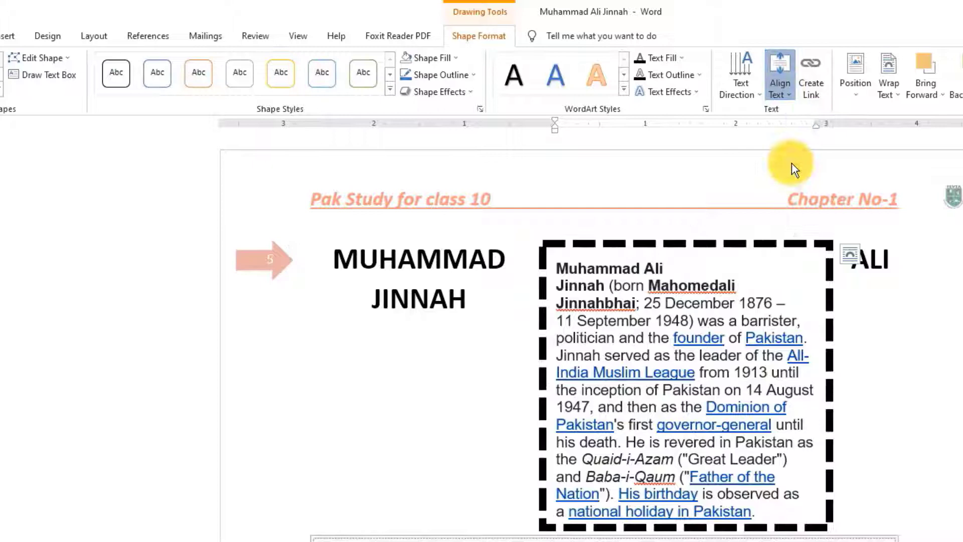
pyautogui.click(775, 88)
pyautogui.click(795, 208)
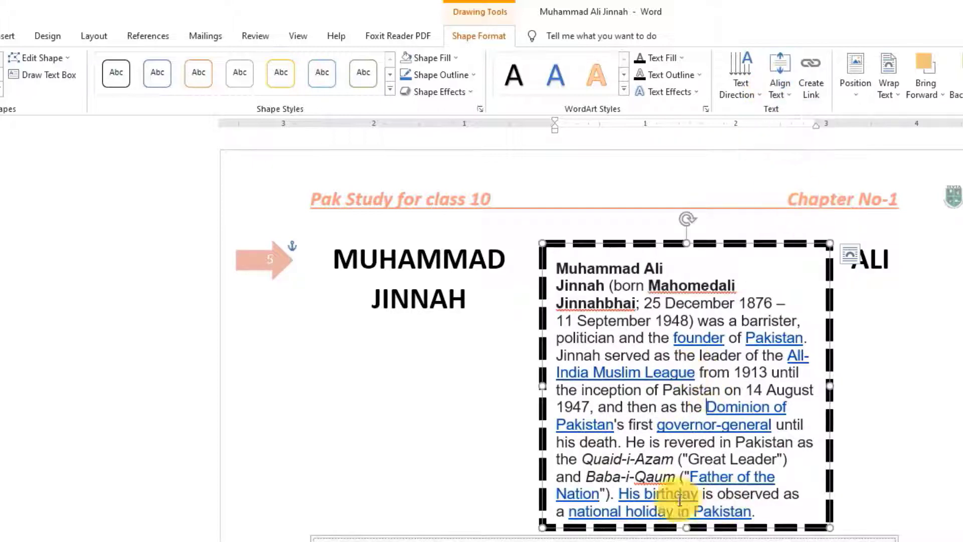
# Step: Widen the box, reapply Bottom text alignment, and shorten it to fit the paragraph
pyautogui.moveTo(686, 527); pyautogui.dragTo(686, 541)
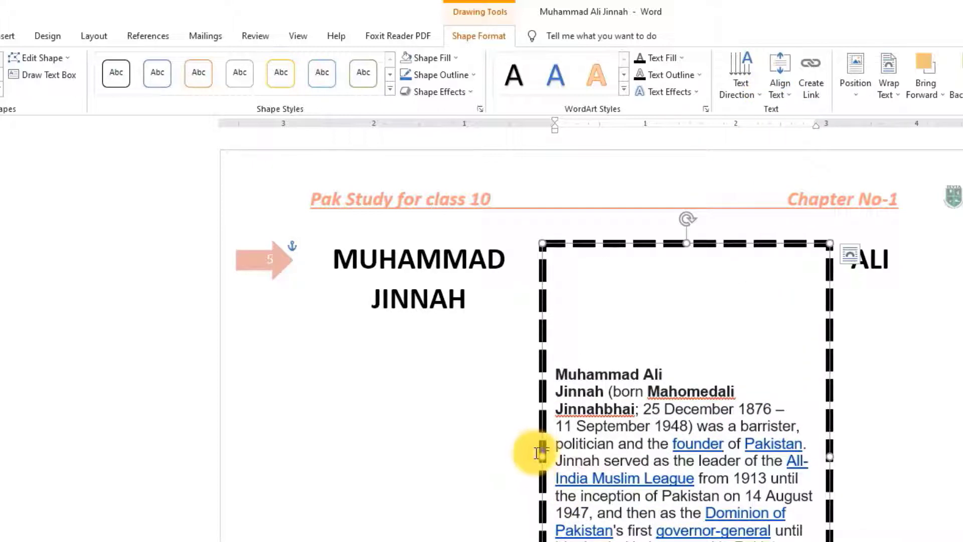
pyautogui.moveTo(541, 456); pyautogui.dragTo(418, 455)
pyautogui.moveTo(803, 540); pyautogui.dragTo(430, 459)
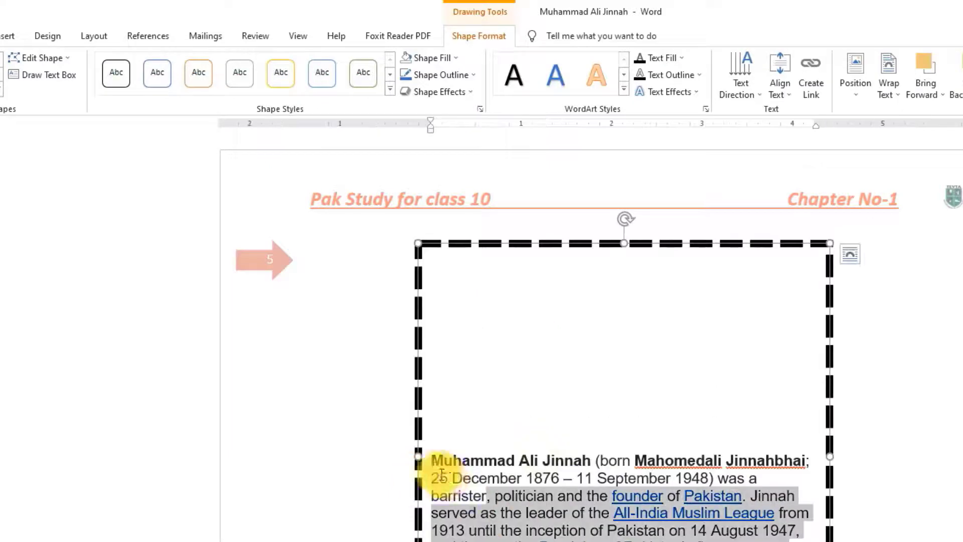
pyautogui.click(780, 81)
pyautogui.click(790, 117)
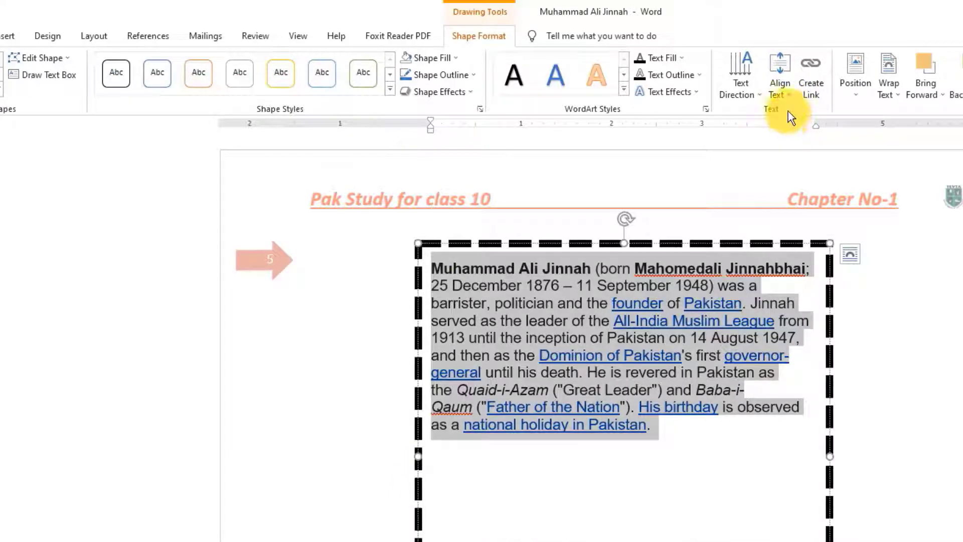
pyautogui.click(786, 88)
pyautogui.click(789, 165)
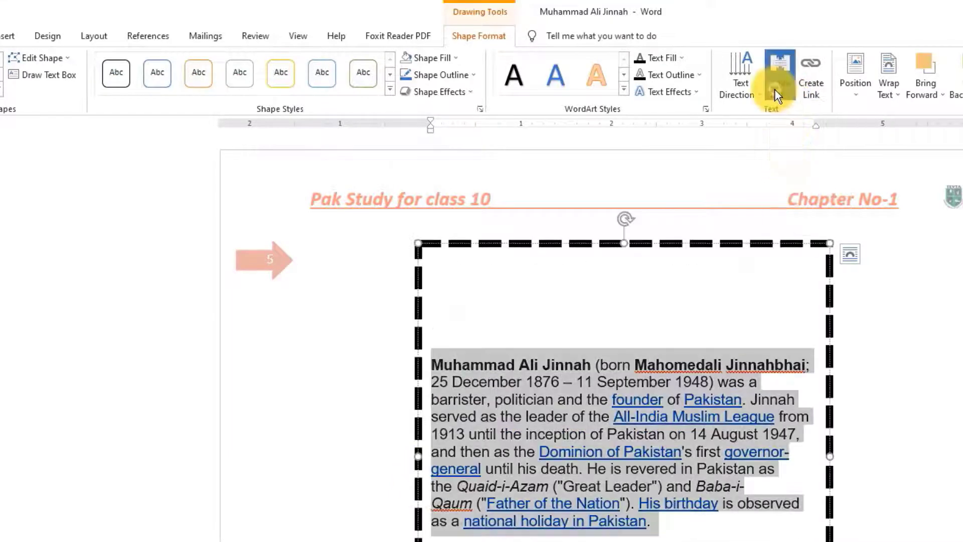
pyautogui.click(775, 89)
pyautogui.click(784, 215)
pyautogui.click(656, 460)
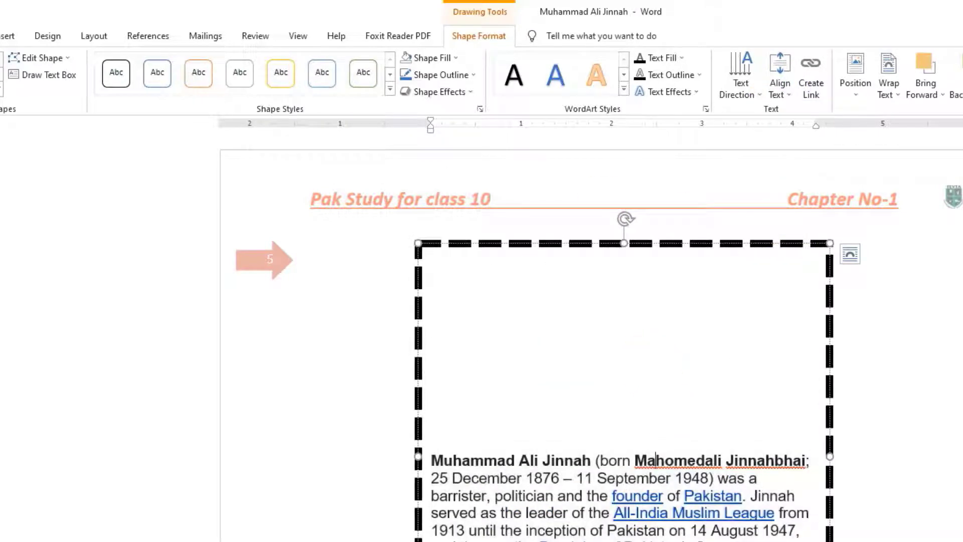
pyautogui.moveTo(624, 536)
pyautogui.mouseDown()
pyautogui.moveTo(625, 414)
pyautogui.moveTo(625, 447)
pyautogui.mouseUp()
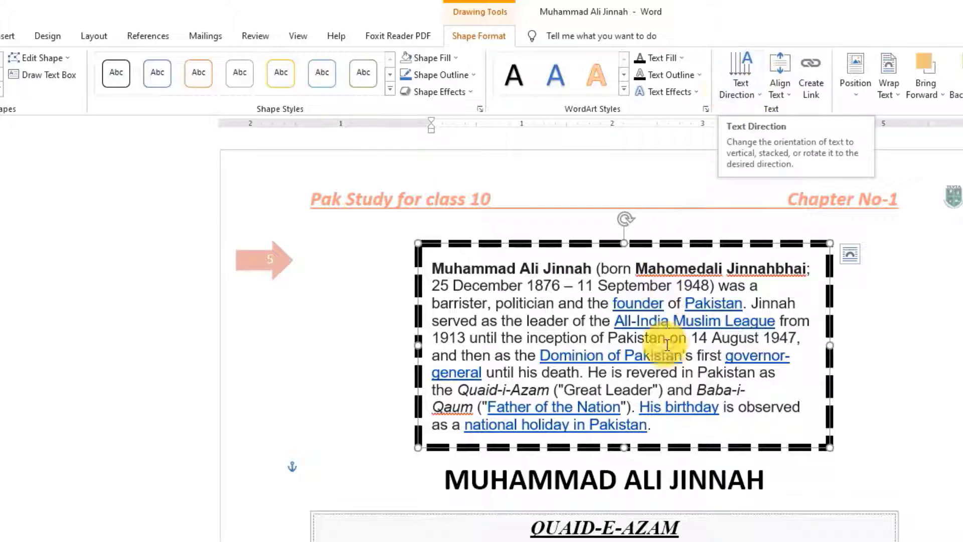
# Step: Apply the orange glow WordArt style to all the biography text in the box
pyautogui.moveTo(652, 425); pyautogui.dragTo(430, 267)
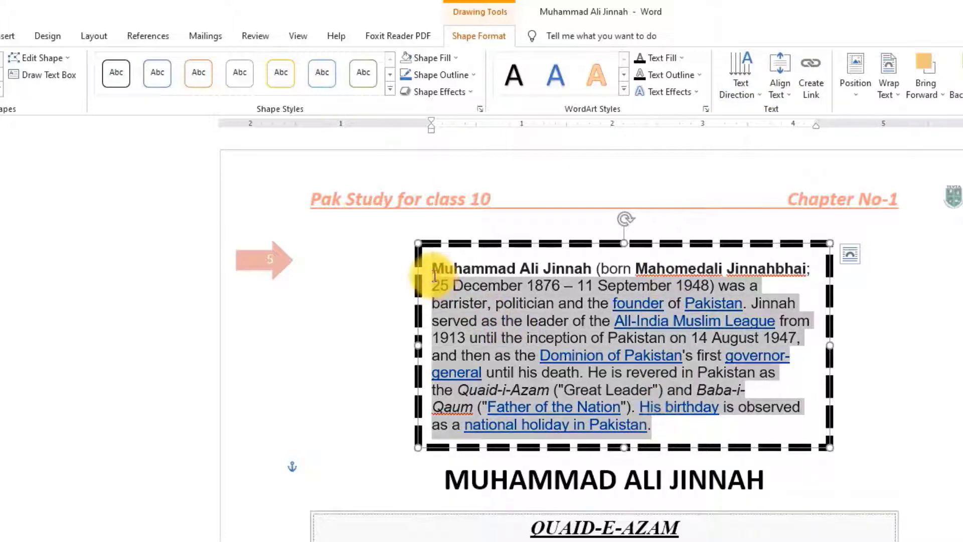
pyautogui.click(681, 57)
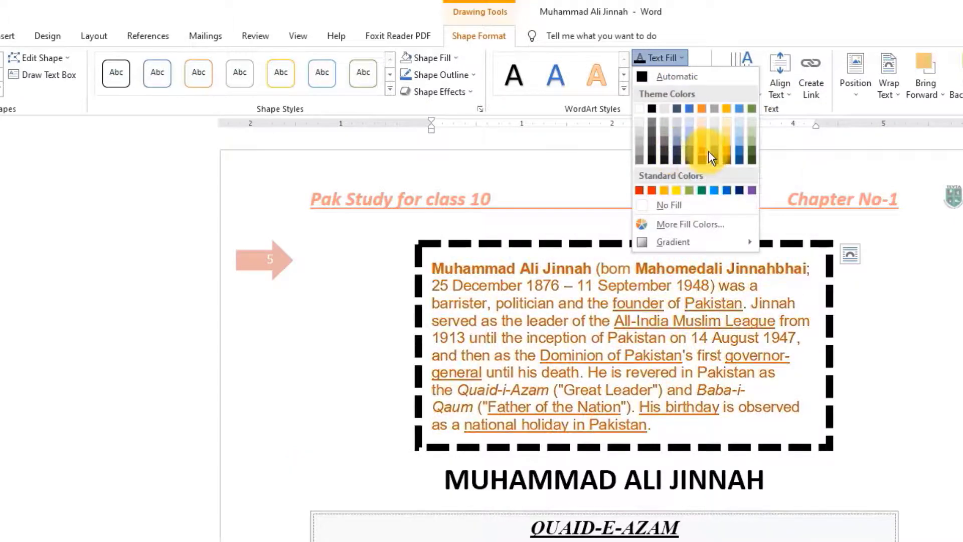
pyautogui.click(812, 171)
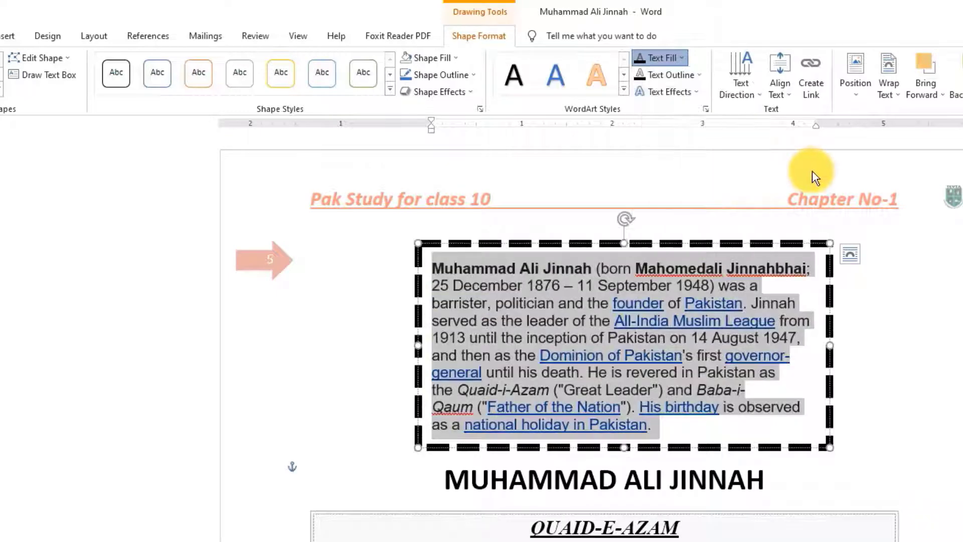
pyautogui.click(703, 77)
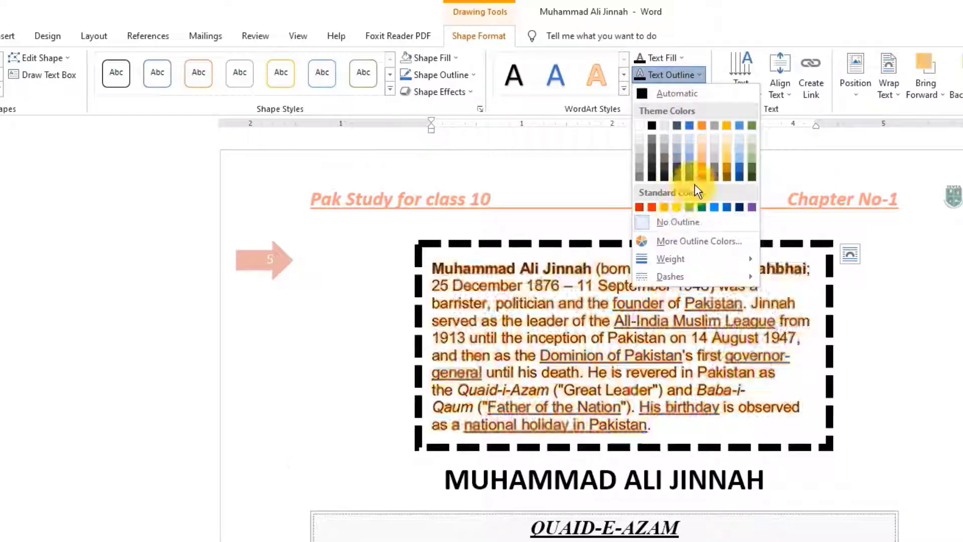
pyautogui.click(656, 426)
pyautogui.moveTo(653, 426); pyautogui.dragTo(437, 275)
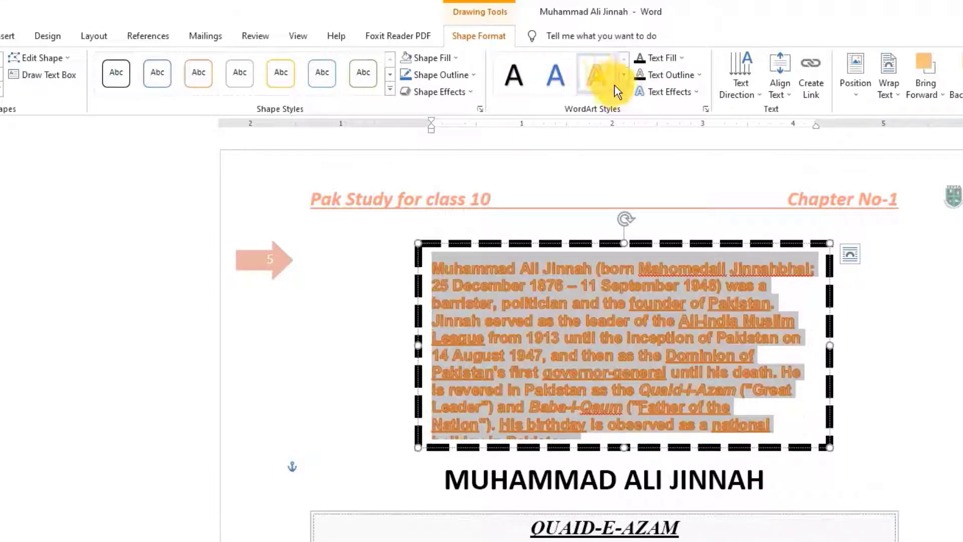
pyautogui.click(622, 89)
pyautogui.click(639, 164)
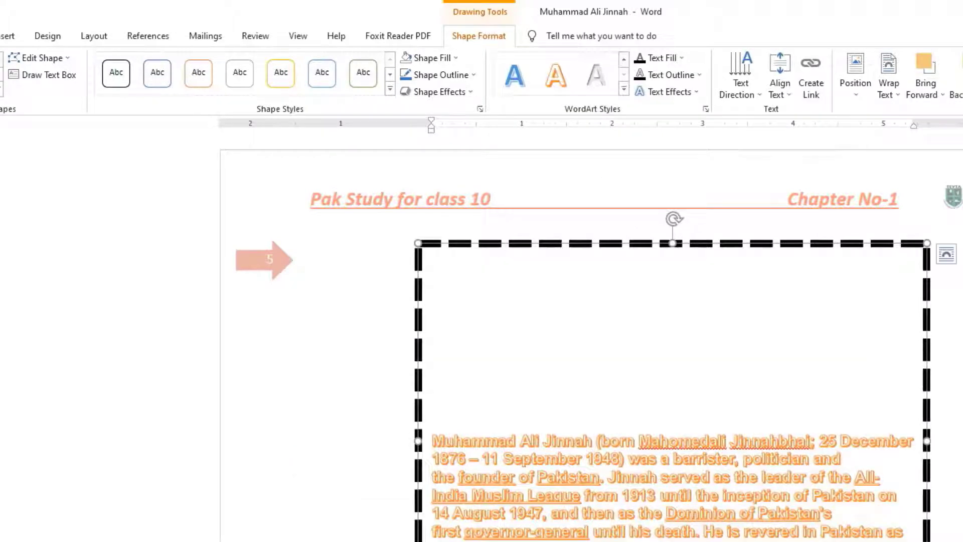
# Step: Enlarge the biography text four sizes and give its text outline a new colour
pyautogui.moveTo(479, 535); pyautogui.dragTo(441, 441)
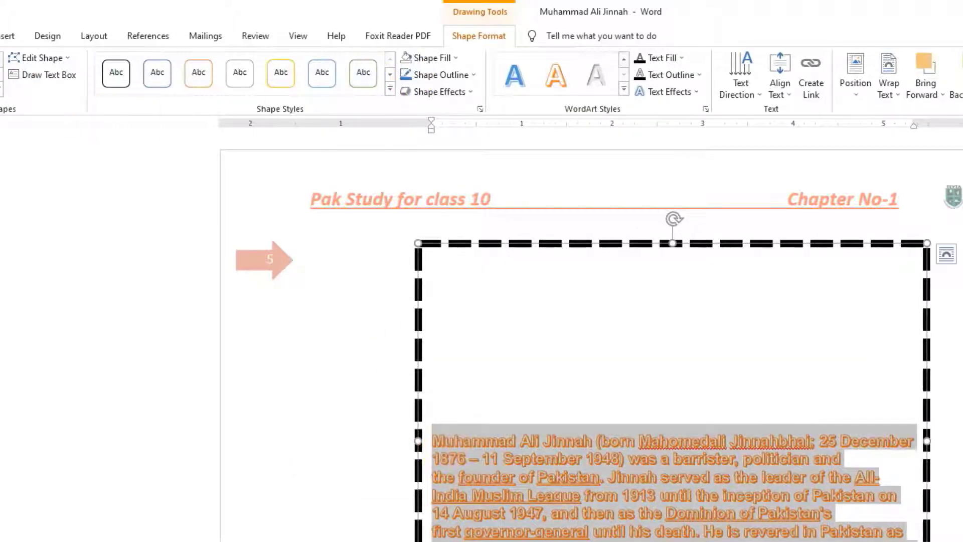
pyautogui.click(184, 79)
pyautogui.click(149, 67)
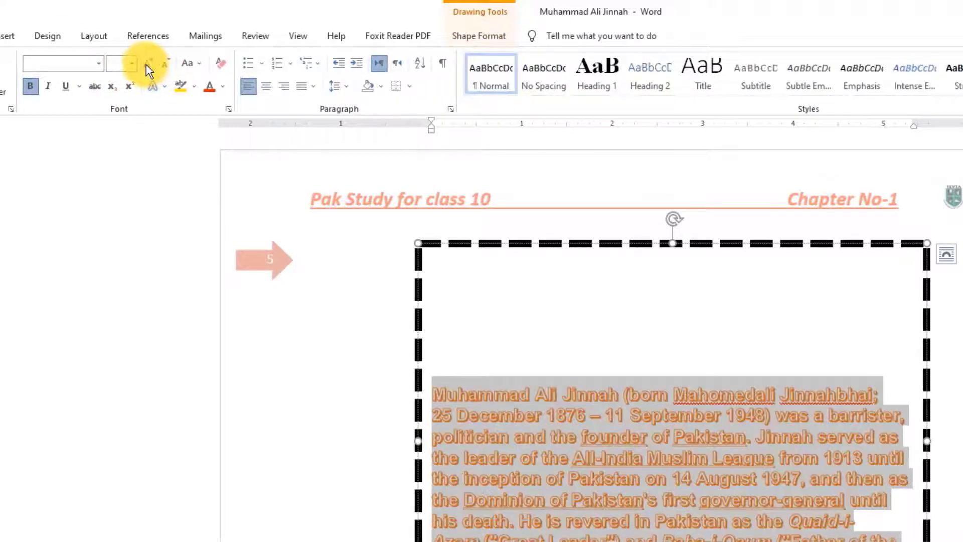
pyautogui.click(149, 67)
pyautogui.click(149, 67)
pyautogui.click(149, 67)
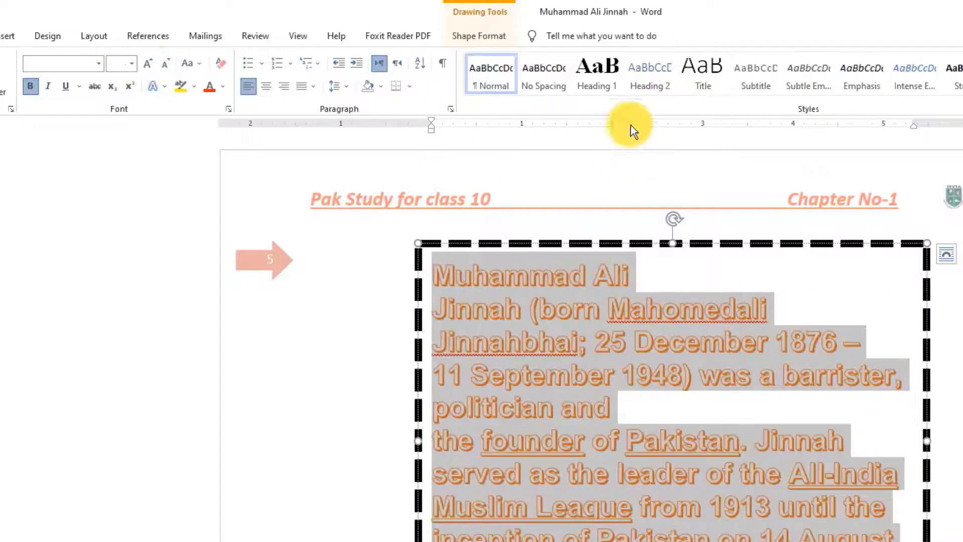
pyautogui.click(480, 36)
pyautogui.click(690, 76)
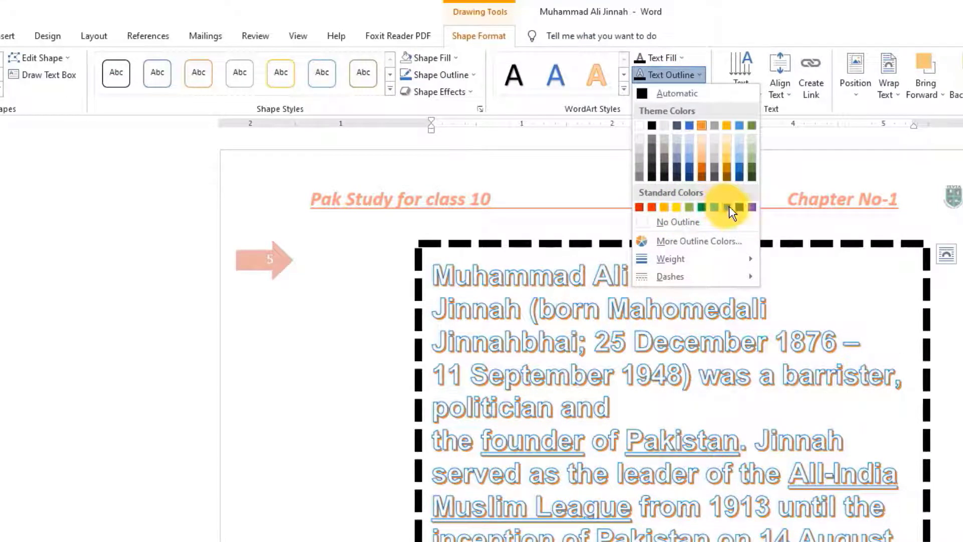
pyautogui.click(725, 152)
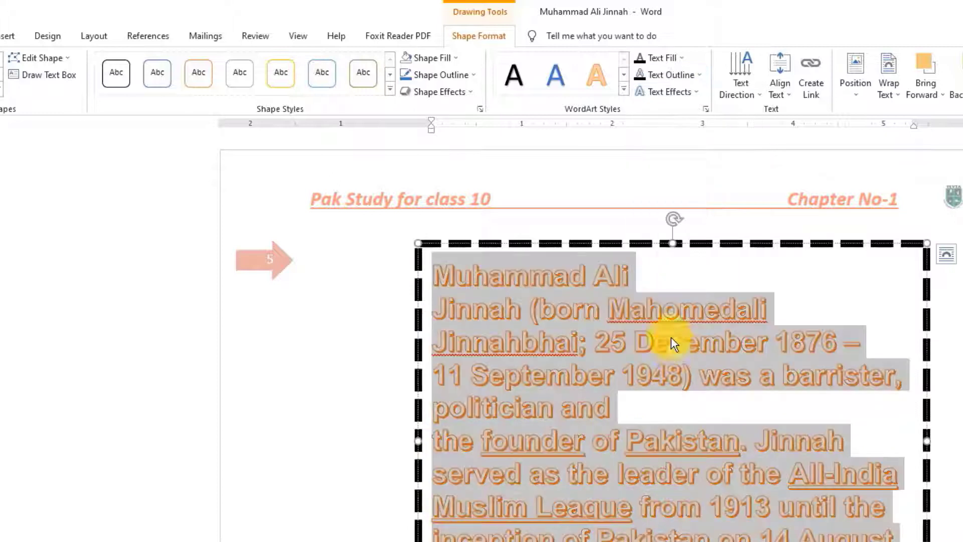
# Step: Grow the name Muhammad Ali Jinnah toward size 90
pyautogui.moveTo(529, 308); pyautogui.dragTo(433, 274)
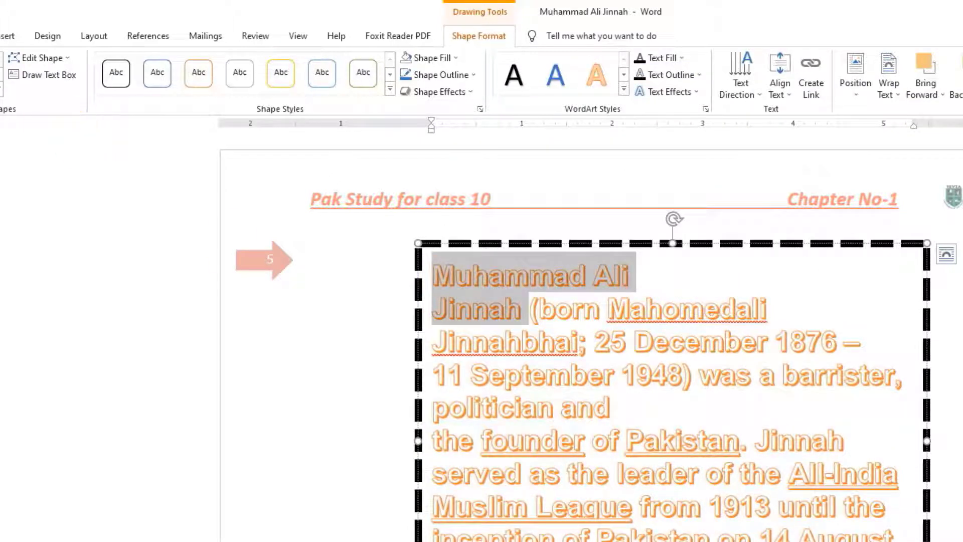
pyautogui.click(1, 36)
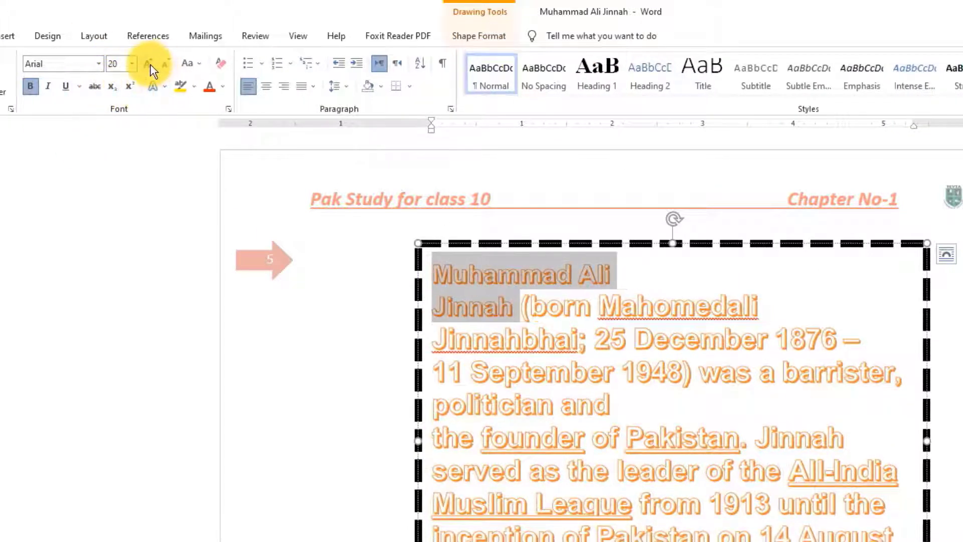
pyautogui.click(148, 64)
pyautogui.click(148, 63)
pyautogui.click(148, 63)
pyautogui.click(148, 63)
pyautogui.click(148, 63)
pyautogui.click(525, 41)
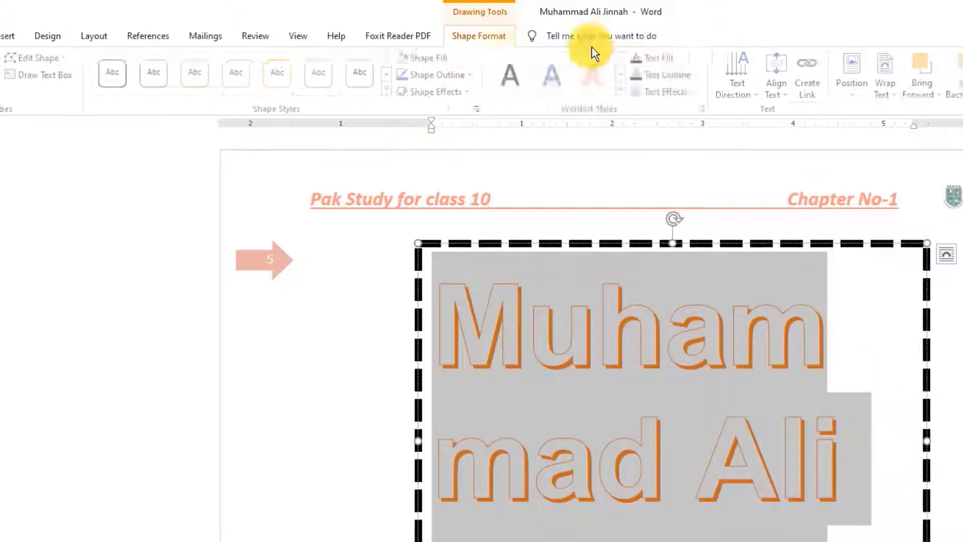
pyautogui.click(684, 74)
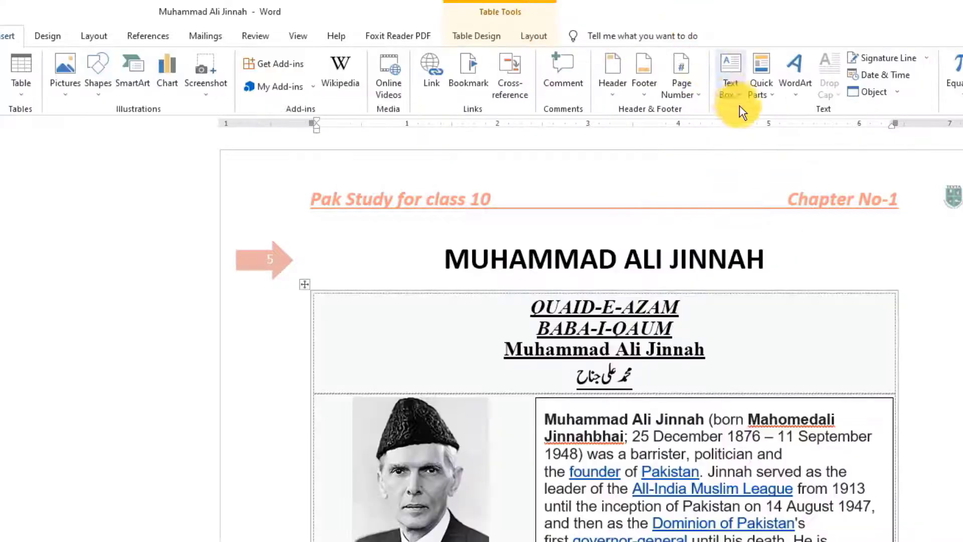
pyautogui.click(735, 97)
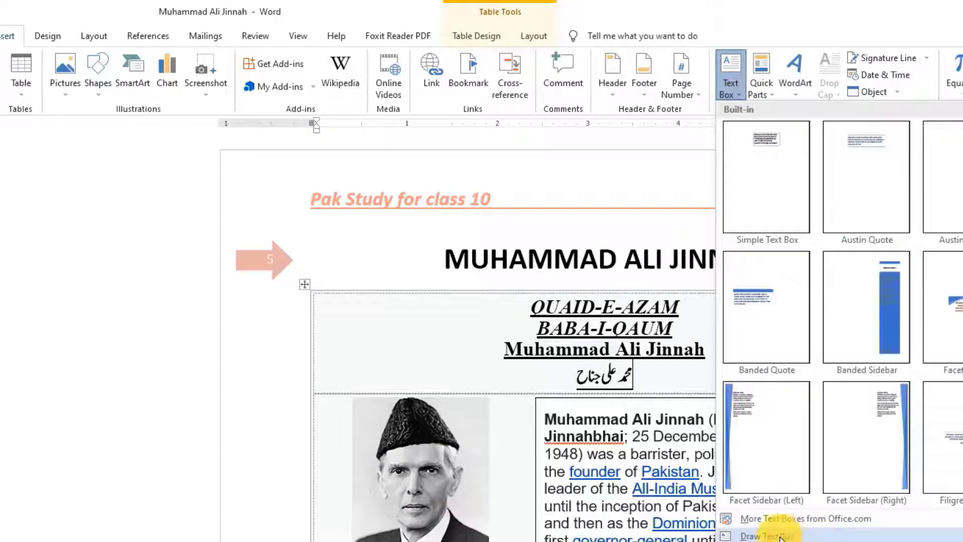
pyautogui.click(762, 535)
pyautogui.scroll(-5, 645, 505)
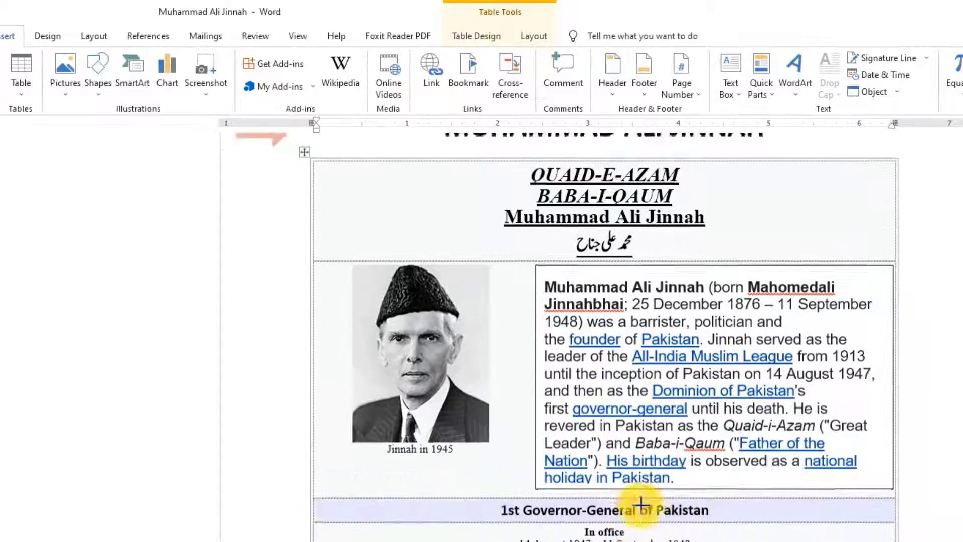
pyautogui.scroll(-5, 645, 505)
pyautogui.scroll(-5, 647, 502)
pyautogui.scroll(-5, 651, 489)
pyautogui.scroll(-5, 651, 489)
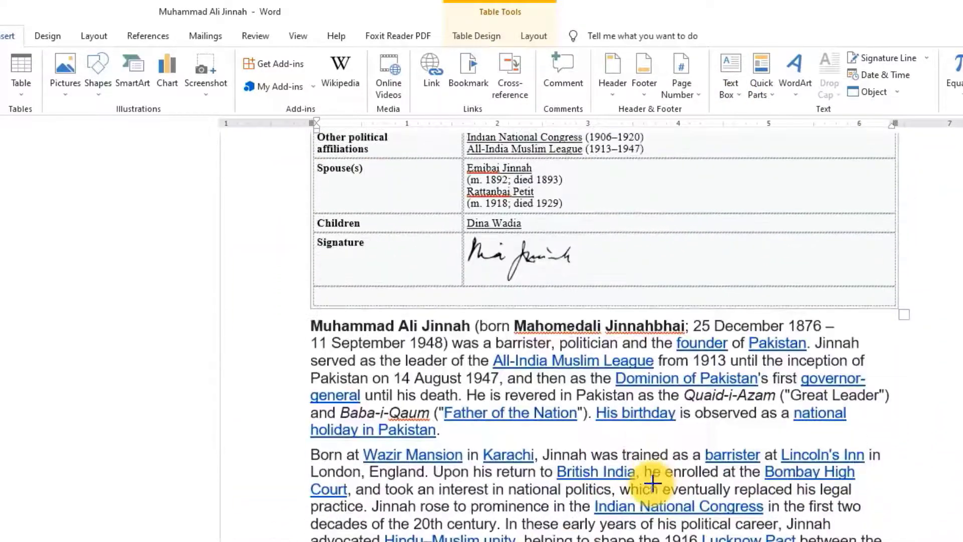
pyautogui.scroll(-8, 652, 487)
pyautogui.scroll(-8, 653, 486)
pyautogui.scroll(-4, 655, 485)
pyautogui.scroll(-2, 655, 485)
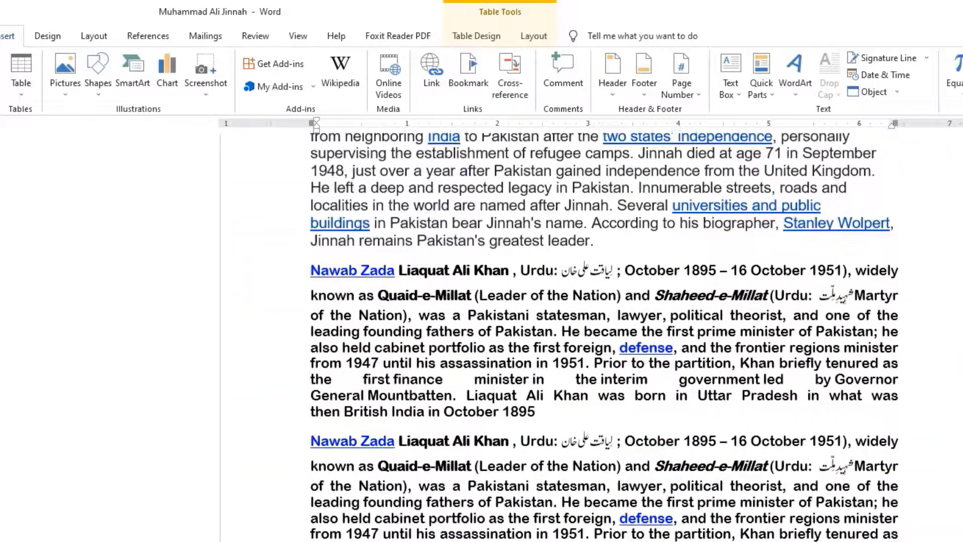
pyautogui.scroll(-3, 654, 485)
pyautogui.scroll(-5, 655, 485)
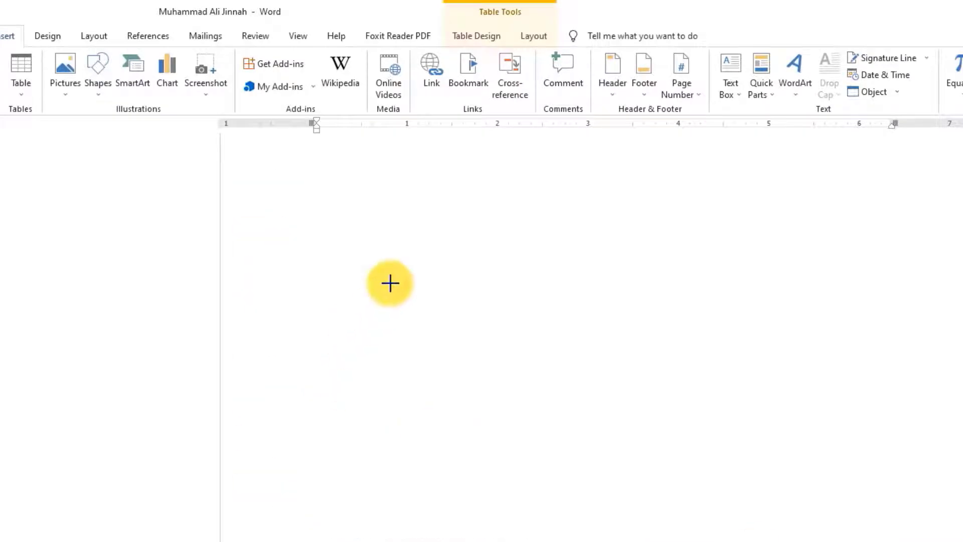
pyautogui.moveTo(347, 231); pyautogui.dragTo(770, 510)
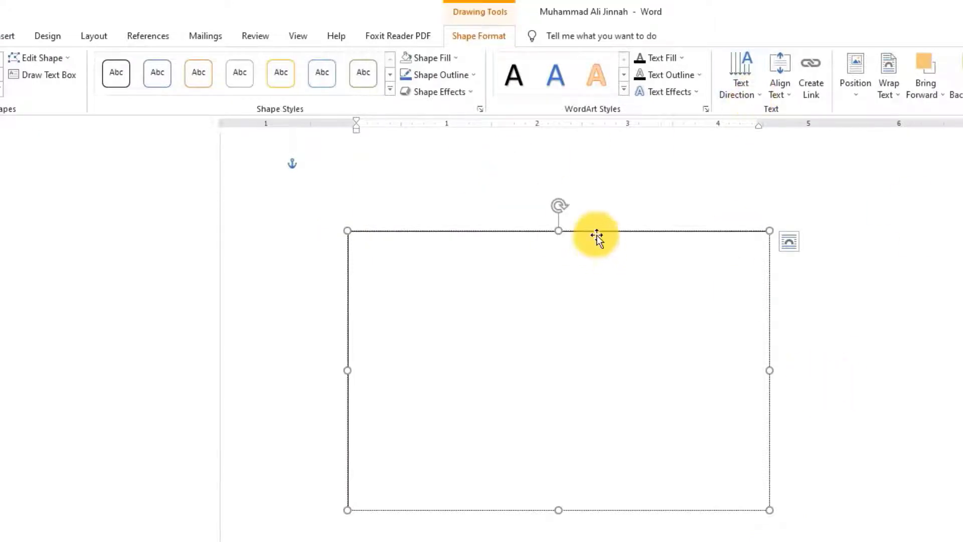
pyautogui.hotkey('ctrl', 'z')
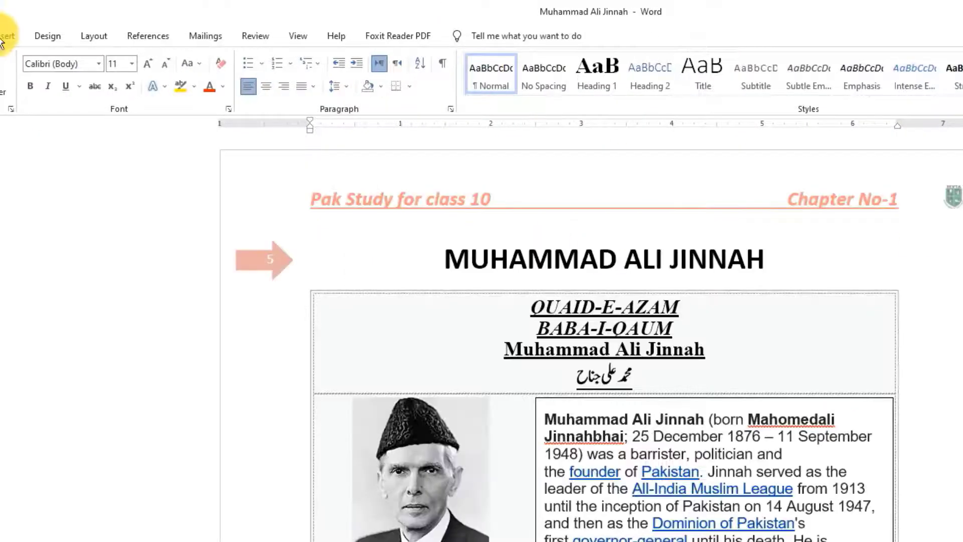
# Step: Select the biography text box beside Jinnah's photo and delete it
pyautogui.click(738, 91)
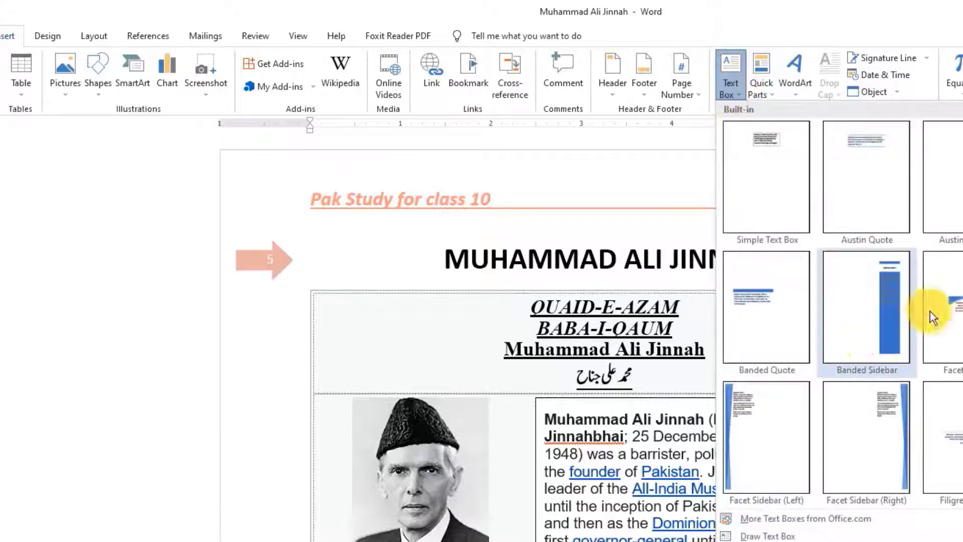
pyautogui.click(539, 404)
pyautogui.click(541, 398)
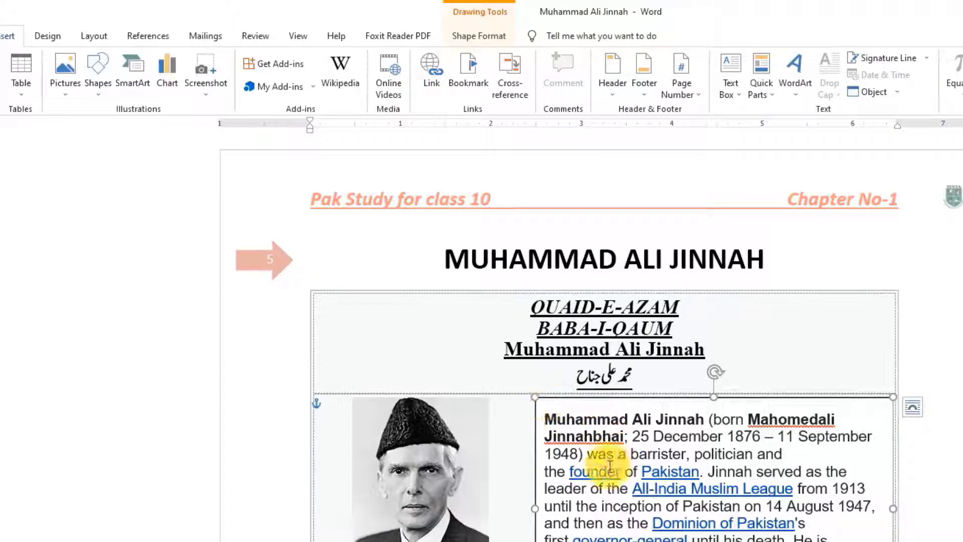
pyautogui.click(699, 325)
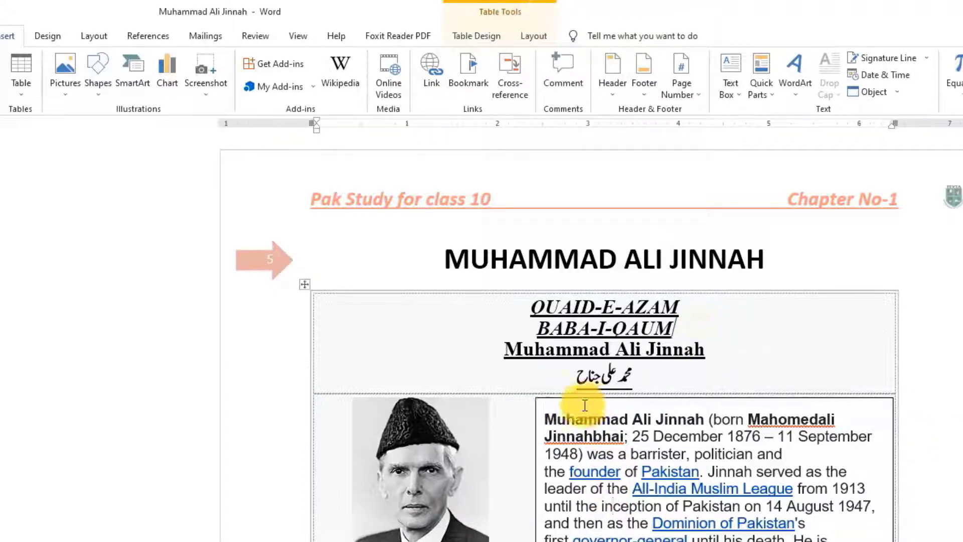
pyautogui.click(538, 397)
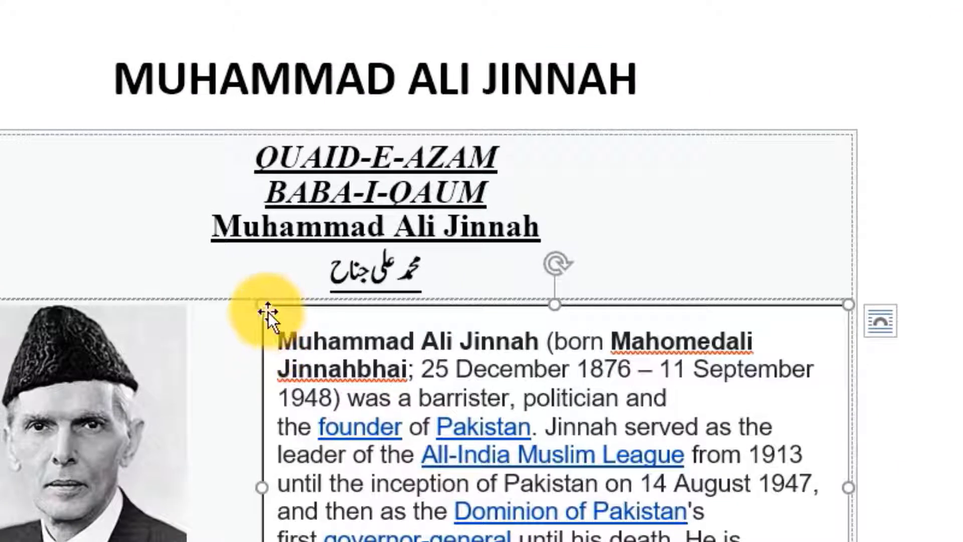
pyautogui.press('Delete')
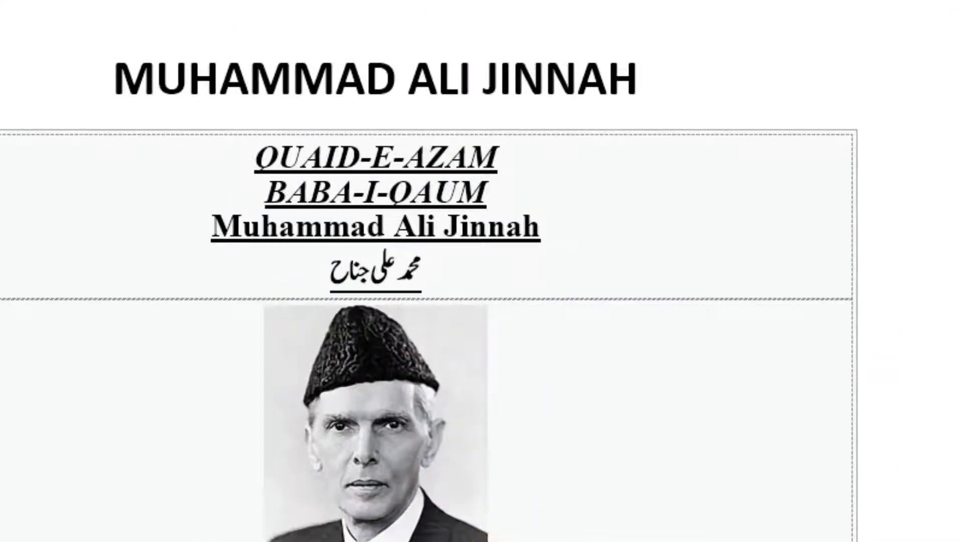
pyautogui.click(500, 72)
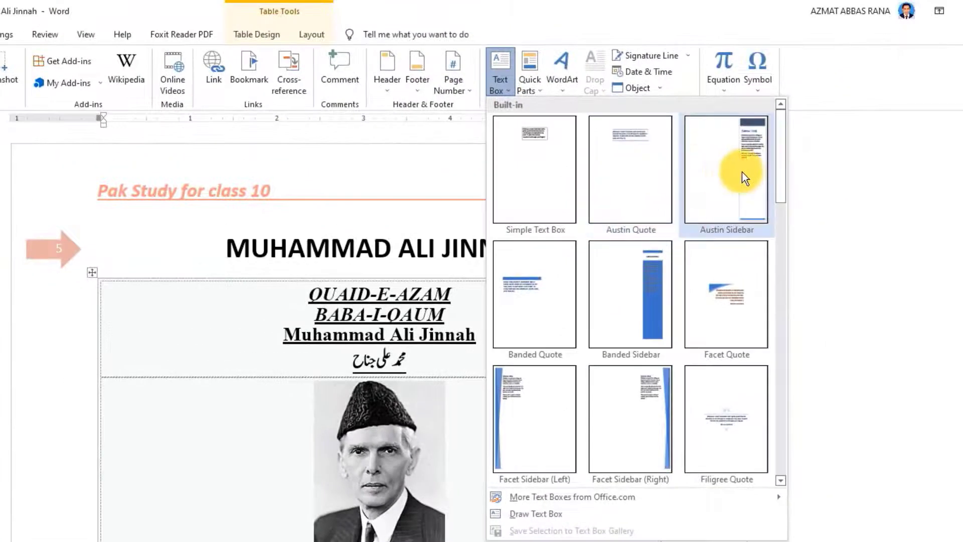
# Step: Insert a blue sidebar text box from the gallery beside Jinnah's photo
pyautogui.click(641, 311)
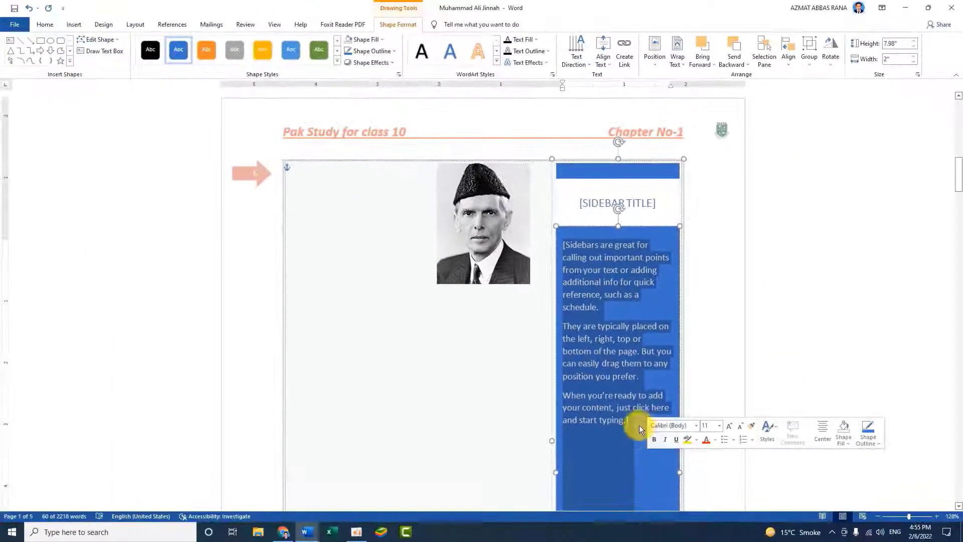
pyautogui.scroll(-3, 597, 354)
pyautogui.scroll(-5, 597, 359)
pyautogui.scroll(-6, 598, 364)
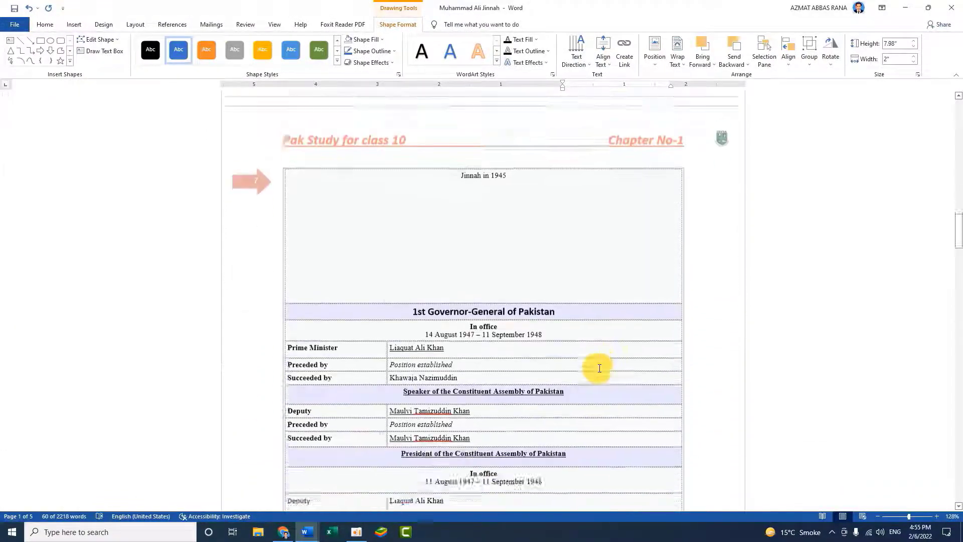
pyautogui.scroll(-4, 600, 369)
pyautogui.scroll(-4, 599, 370)
pyautogui.scroll(-6, 598, 368)
pyautogui.scroll(-1, 598, 366)
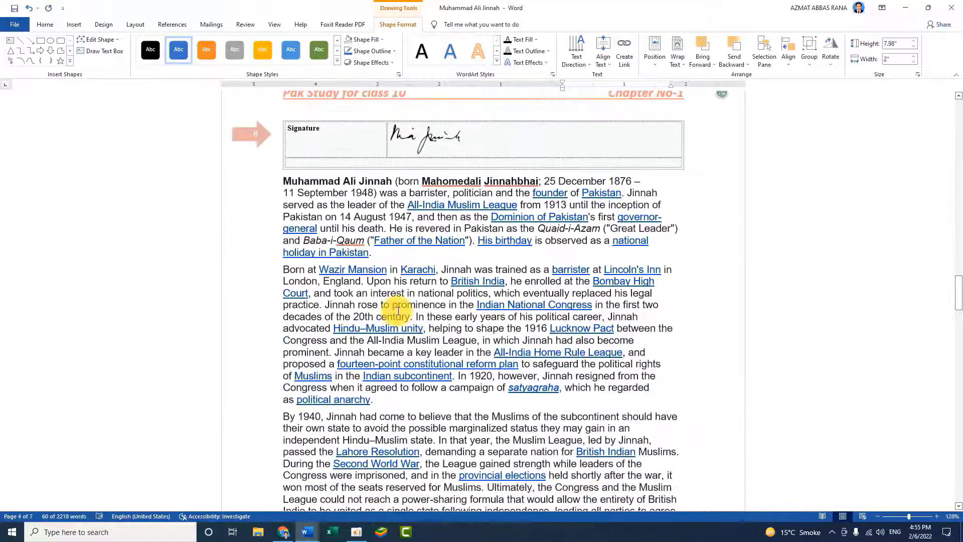
# Step: Copy both biography paragraphs from page 4
pyautogui.click(396, 316)
pyautogui.moveTo(380, 404); pyautogui.dragTo(282, 182)
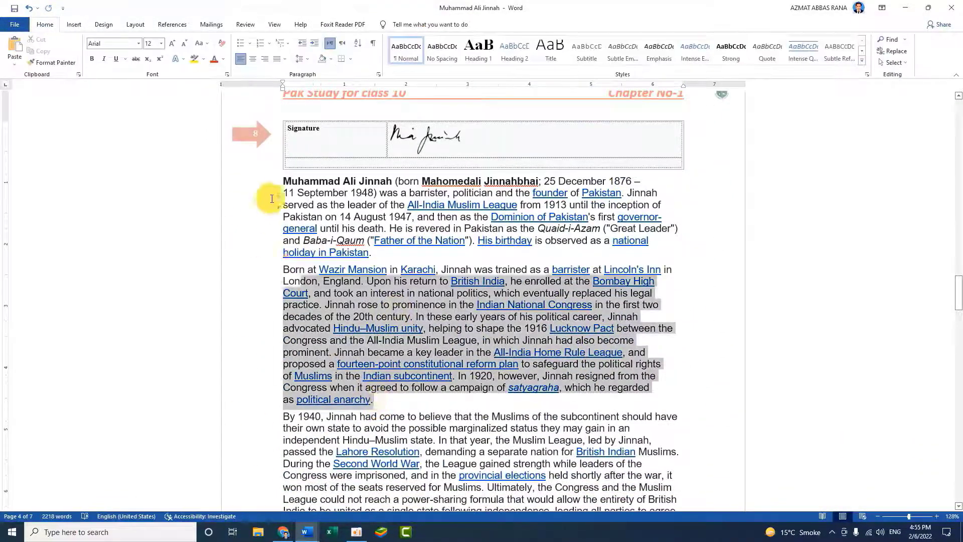
pyautogui.rightClick(295, 180)
pyautogui.click(317, 200)
pyautogui.scroll(3, 488, 279)
# Step: Paste Jinnah's copied biography over the blue sidebar's placeholder text beside his photo
pyautogui.scroll(4, 487, 279)
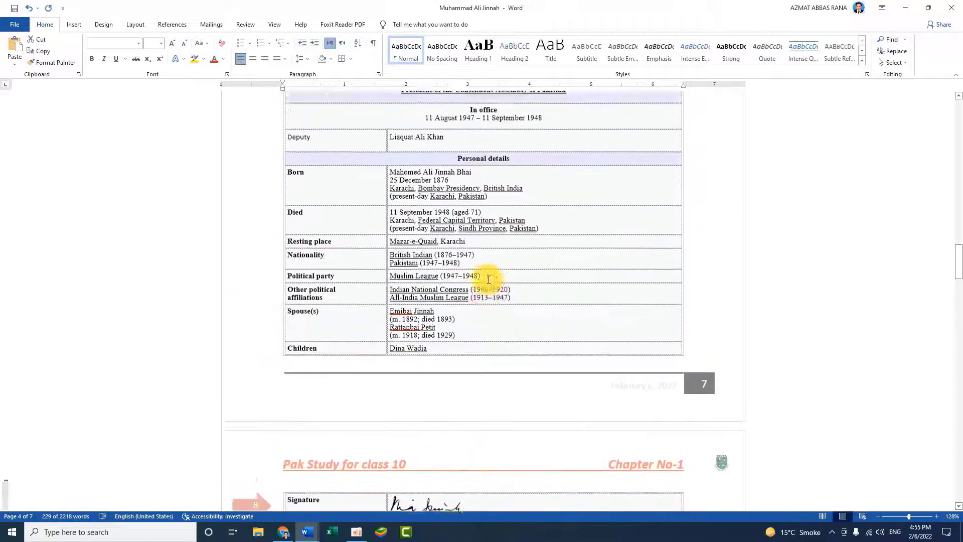
pyautogui.scroll(7, 488, 279)
pyautogui.scroll(5, 487, 279)
pyautogui.scroll(5, 554, 272)
pyautogui.scroll(2, 665, 309)
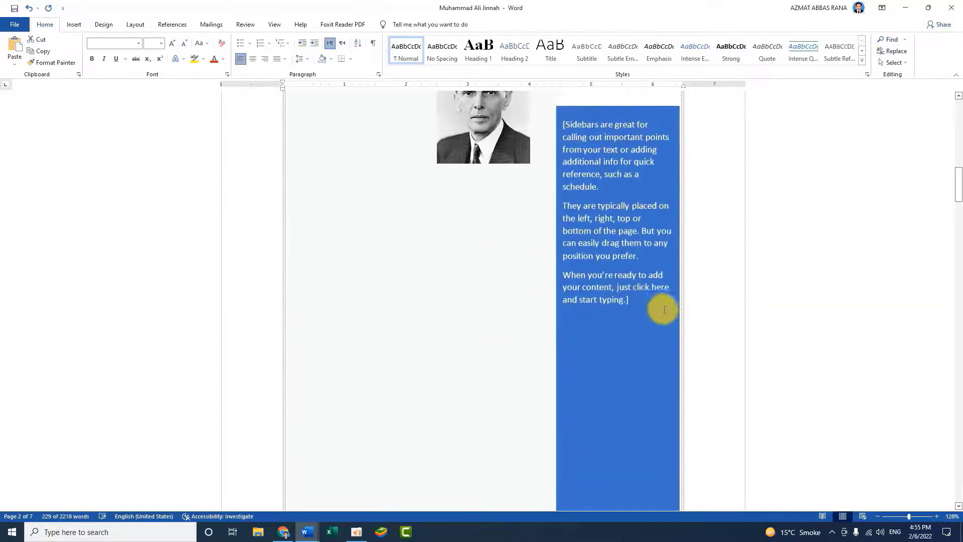
pyautogui.rightClick(583, 125)
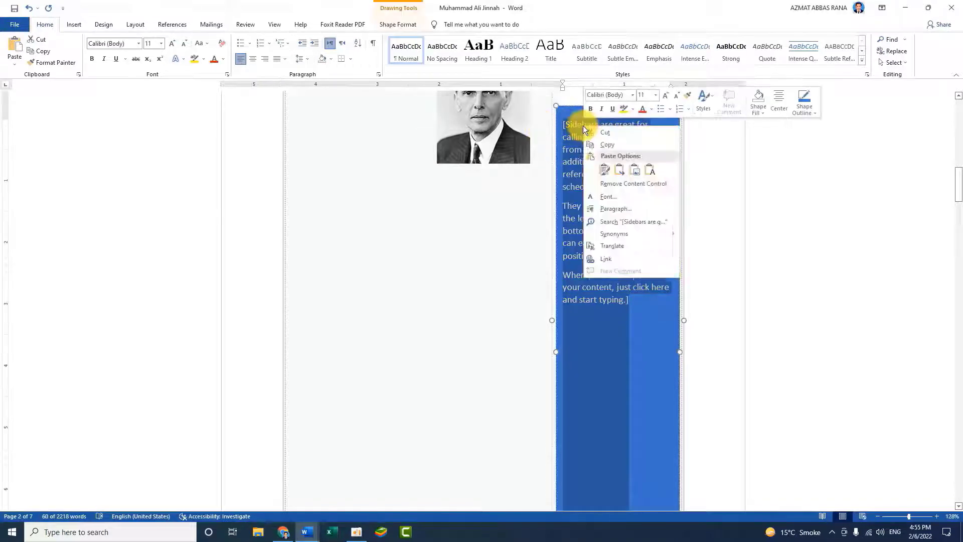
pyautogui.click(604, 171)
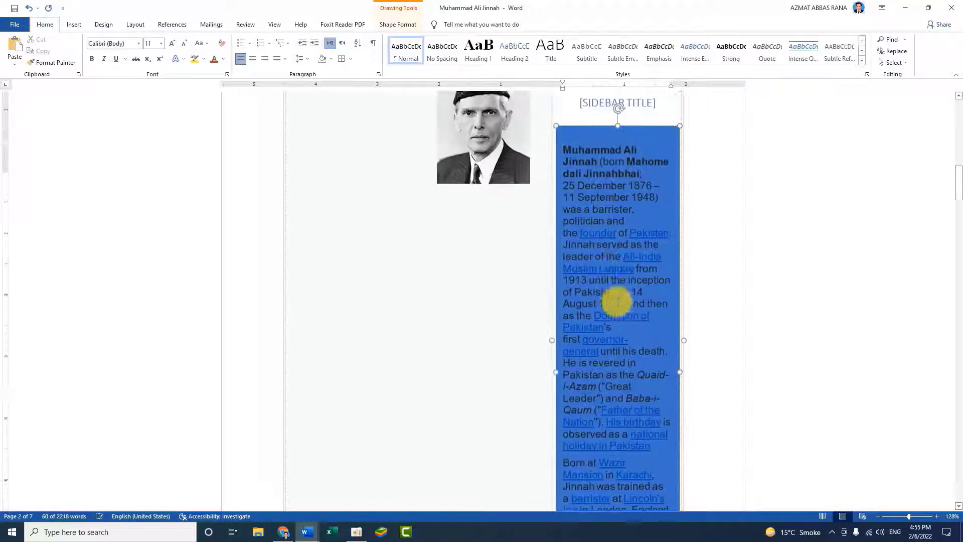
pyautogui.scroll(5, 617, 301)
pyautogui.scroll(2, 617, 301)
# Step: Type 'QUAID AZAM MUHAMMAD ALI JINNAH' as the sidebar title and make its box taller
pyautogui.click(609, 429)
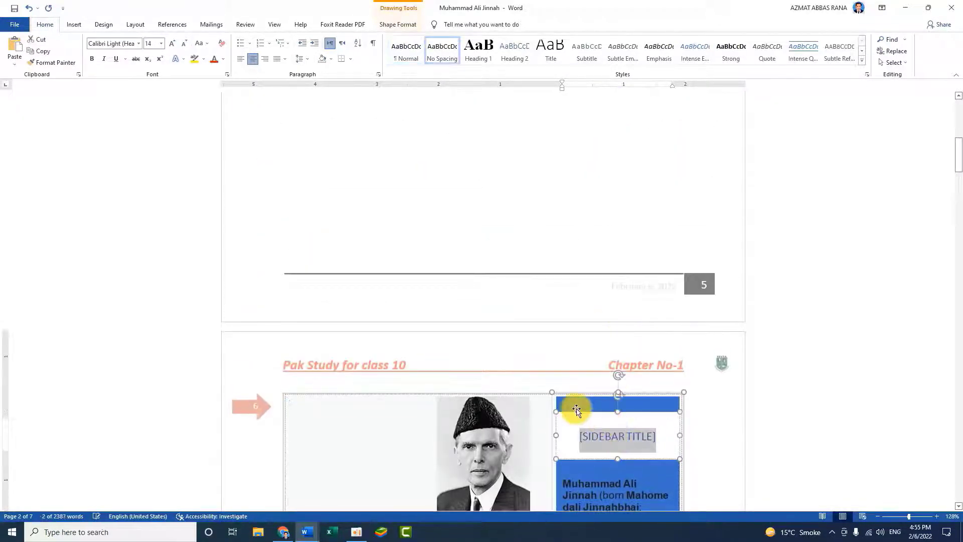
pyautogui.scroll(1, 401, 292)
pyautogui.scroll(1, 404, 294)
pyautogui.write('Q')
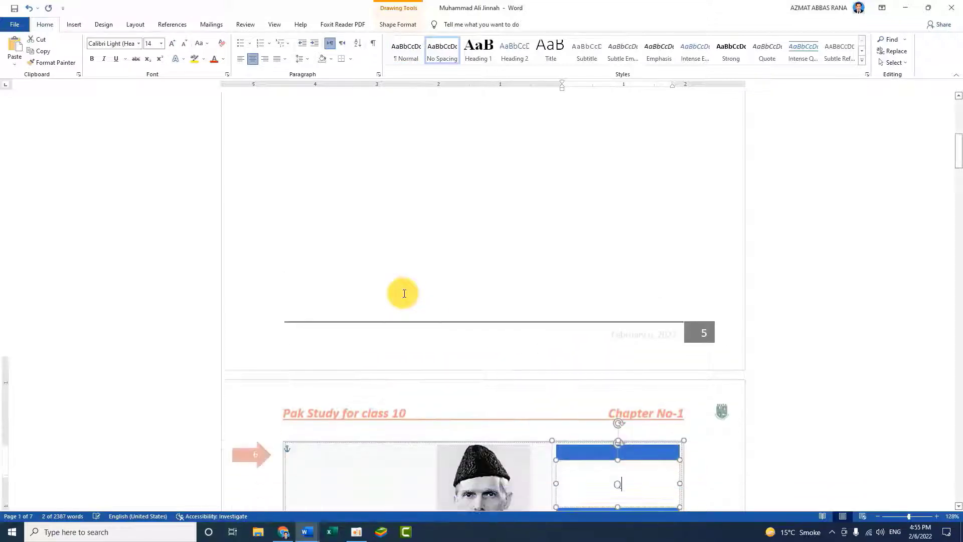
pyautogui.write('UAID AZAM MUHAMMAD ALI')
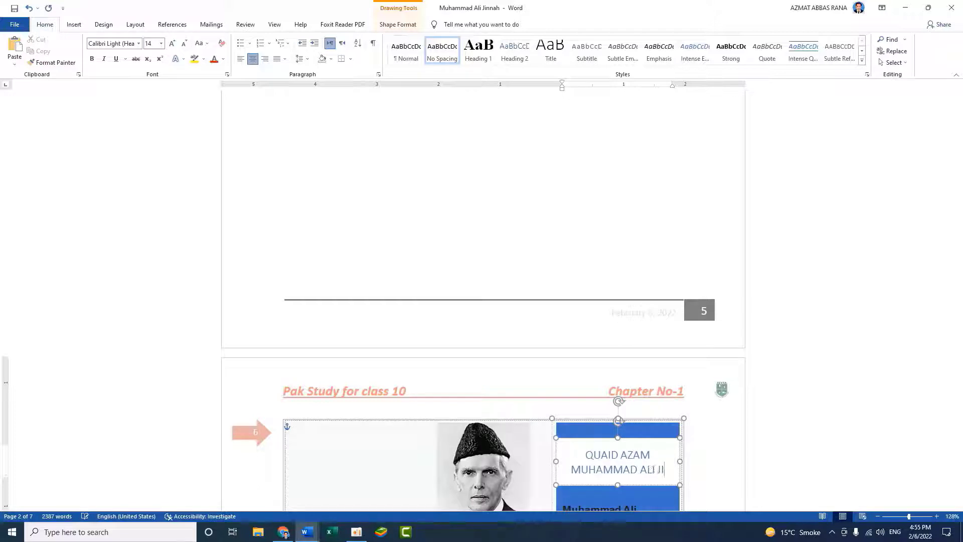
pyautogui.scroll(-3, 406, 290)
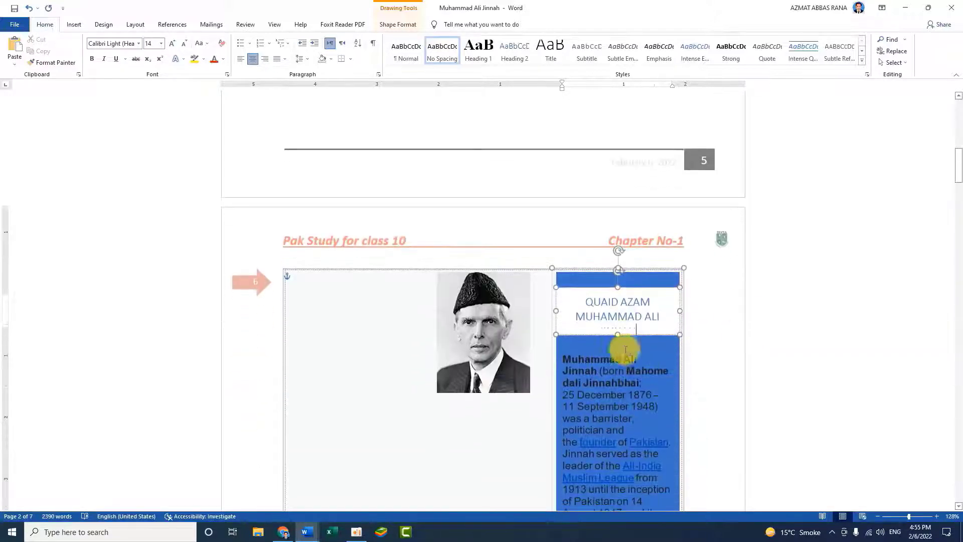
pyautogui.moveTo(618, 332)
pyautogui.mouseDown()
pyautogui.moveTo(617, 350)
pyautogui.moveTo(636, 351)
pyautogui.mouseUp()
pyautogui.click(635, 387)
# Step: Enlarge the whole sidebar title to 20 pt and stretch its box to fit
pyautogui.scroll(-2, 631, 275)
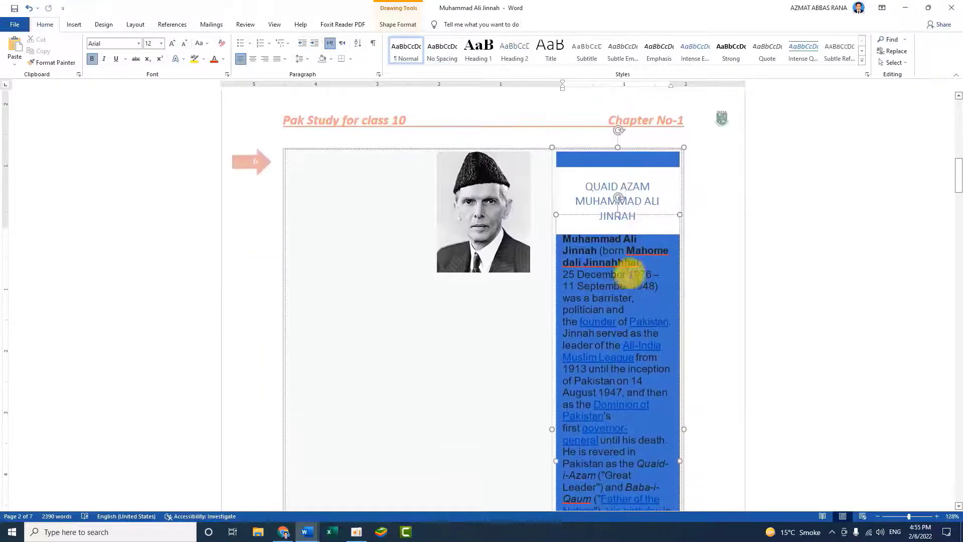
pyautogui.click(640, 212)
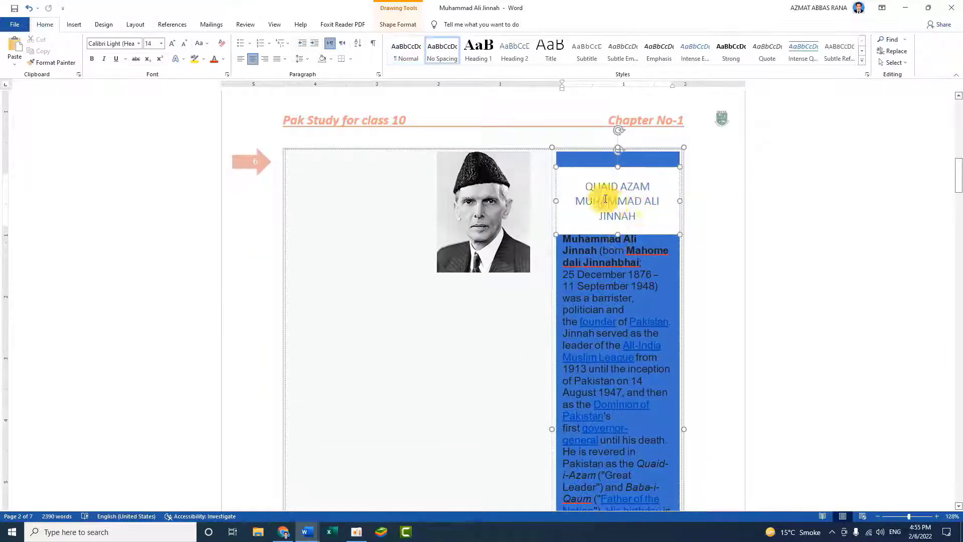
pyautogui.tripleClick(590, 188)
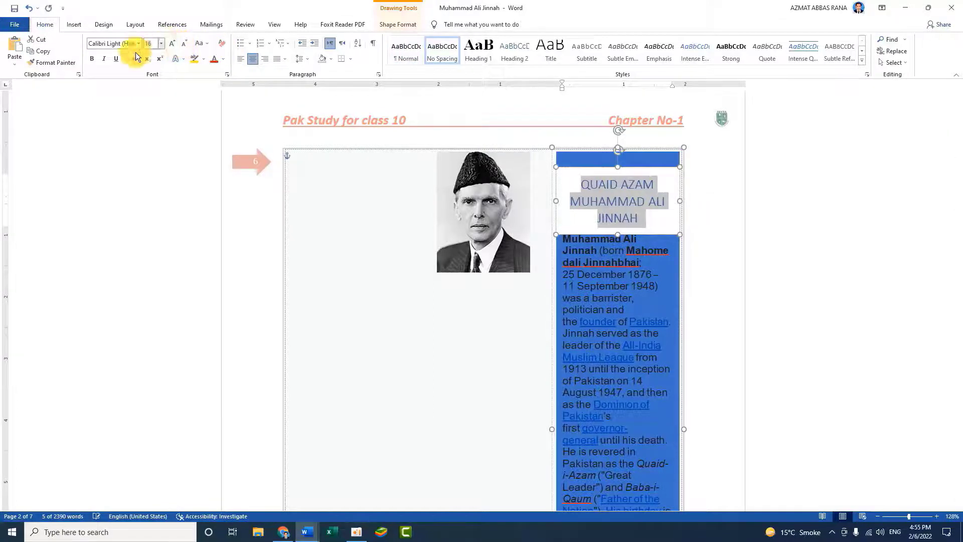
pyautogui.click(167, 44)
pyautogui.click(167, 44)
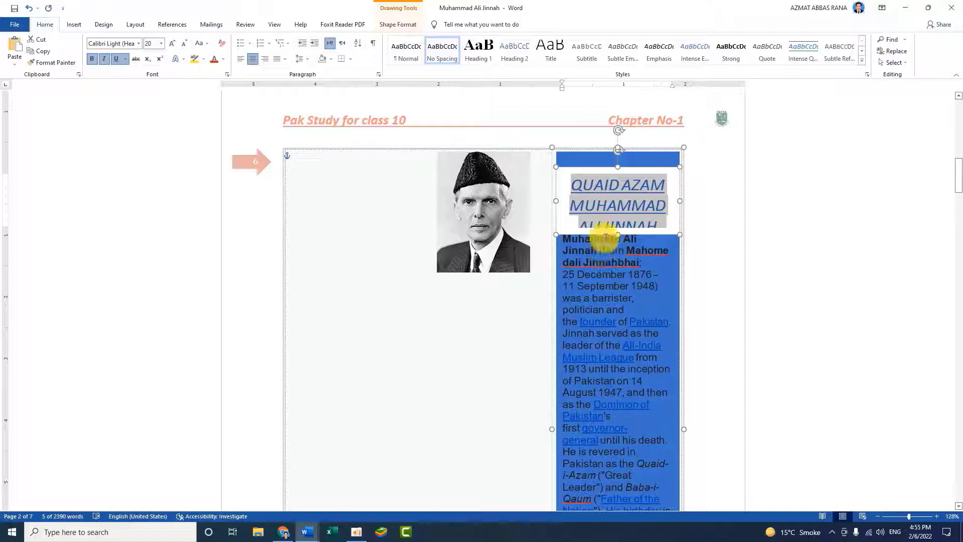
pyautogui.moveTo(615, 234); pyautogui.dragTo(618, 247)
pyautogui.moveTo(624, 283); pyautogui.dragTo(623, 288)
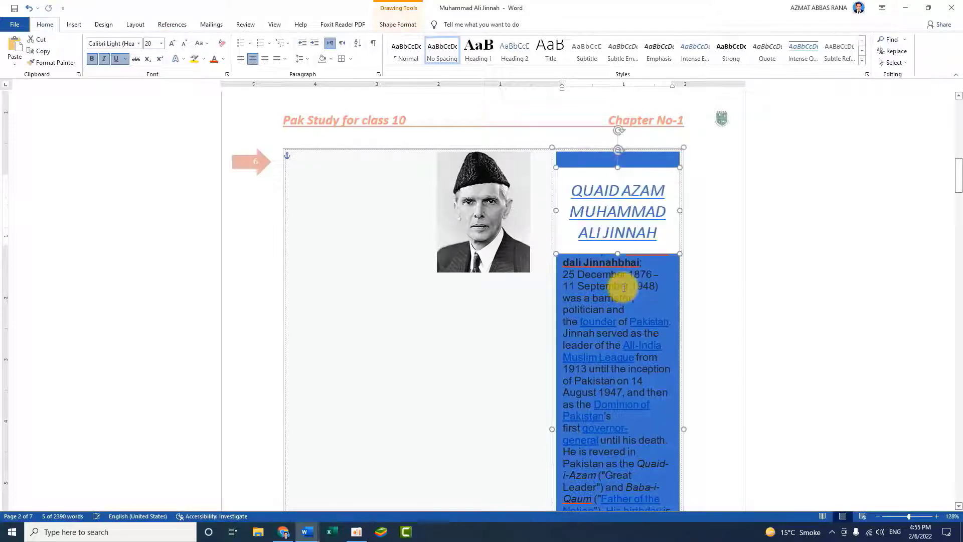
pyautogui.click(627, 289)
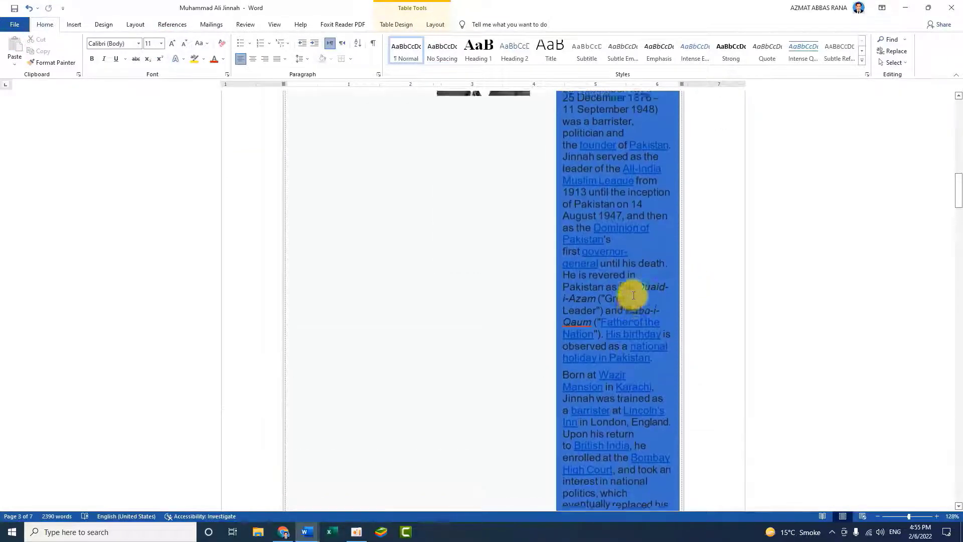
# Step: Widen the blue biography box toward the left in two drags
pyautogui.click(627, 294)
pyautogui.scroll(-3, 555, 339)
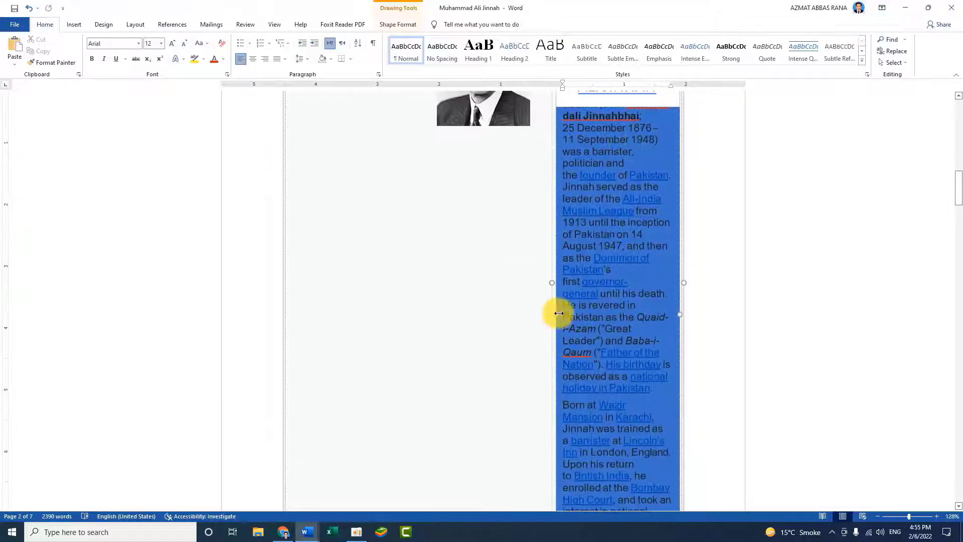
pyautogui.moveTo(552, 284); pyautogui.dragTo(475, 280)
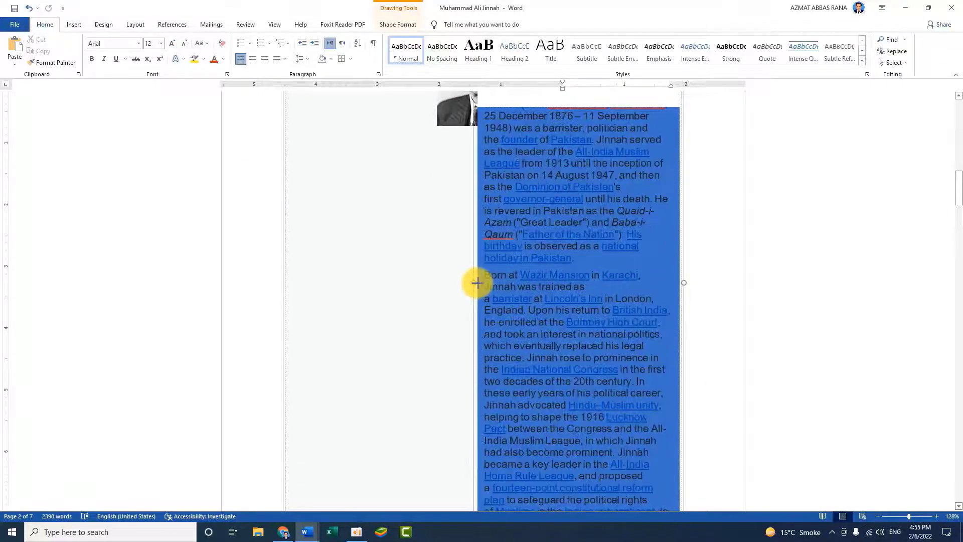
pyautogui.scroll(-2, 580, 309)
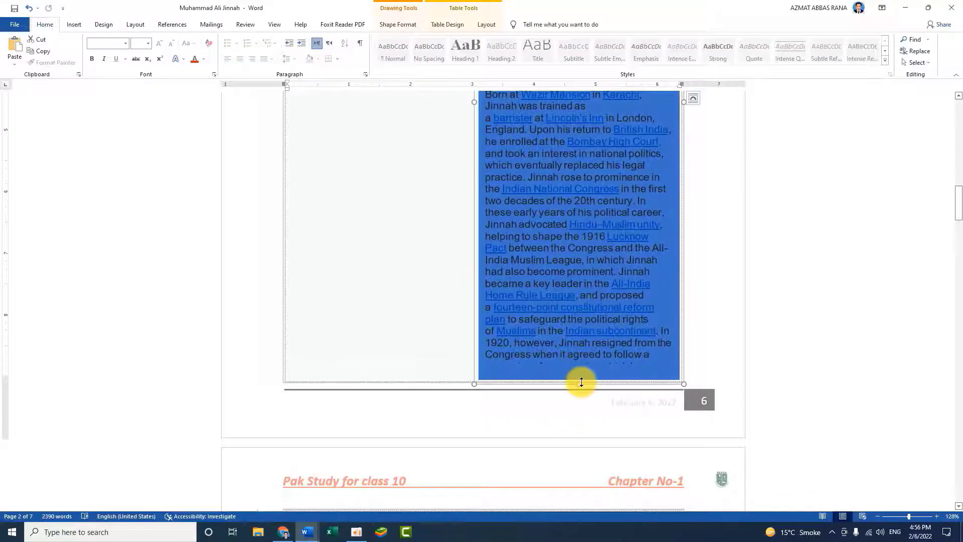
pyautogui.scroll(4, 422, 266)
pyautogui.moveTo(475, 253); pyautogui.dragTo(427, 253)
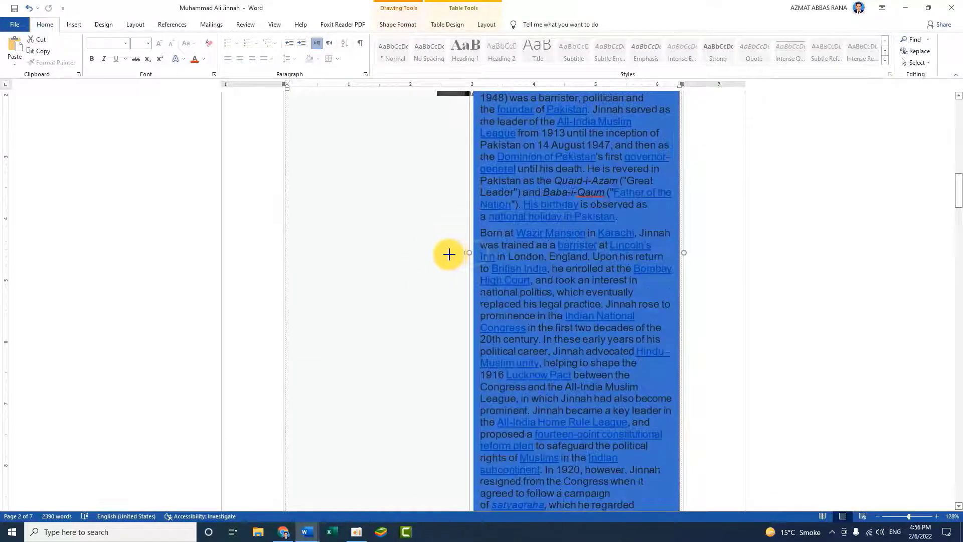
pyautogui.scroll(-5, 559, 380)
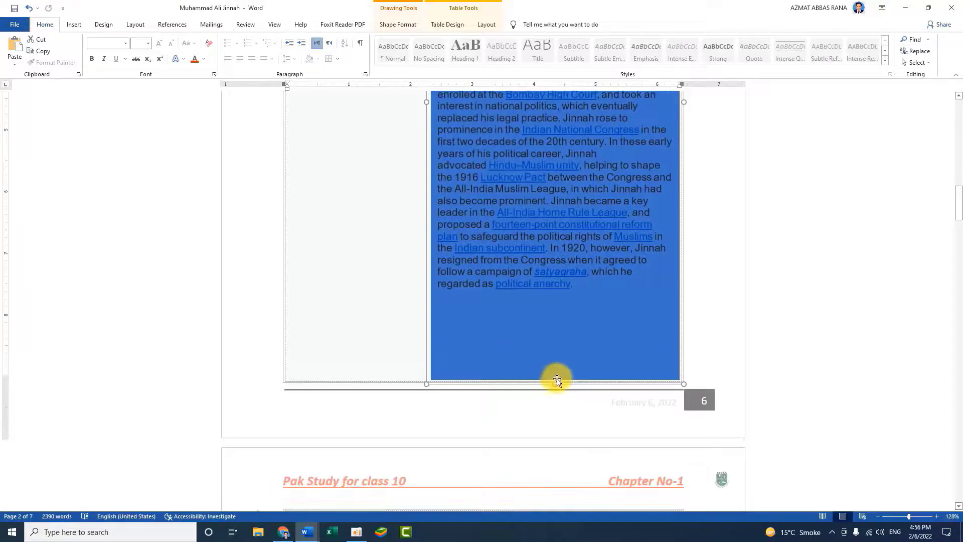
# Step: Shorten the biography box from the bottom so the Governor-General table shows
pyautogui.moveTo(555, 384)
pyautogui.mouseDown()
pyautogui.moveTo(547, 281)
pyautogui.moveTo(544, 301)
pyautogui.mouseUp()
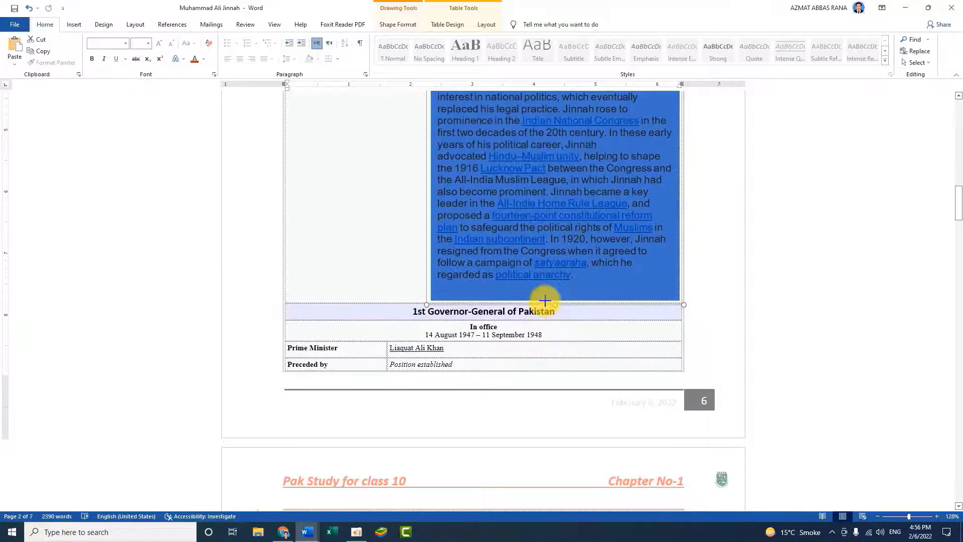
pyautogui.scroll(10, 516, 249)
pyautogui.scroll(3, 516, 250)
pyautogui.scroll(-3, 563, 239)
# Step: Set the Jinnah photo to float over text and move it onto the biography column
pyautogui.click(387, 392)
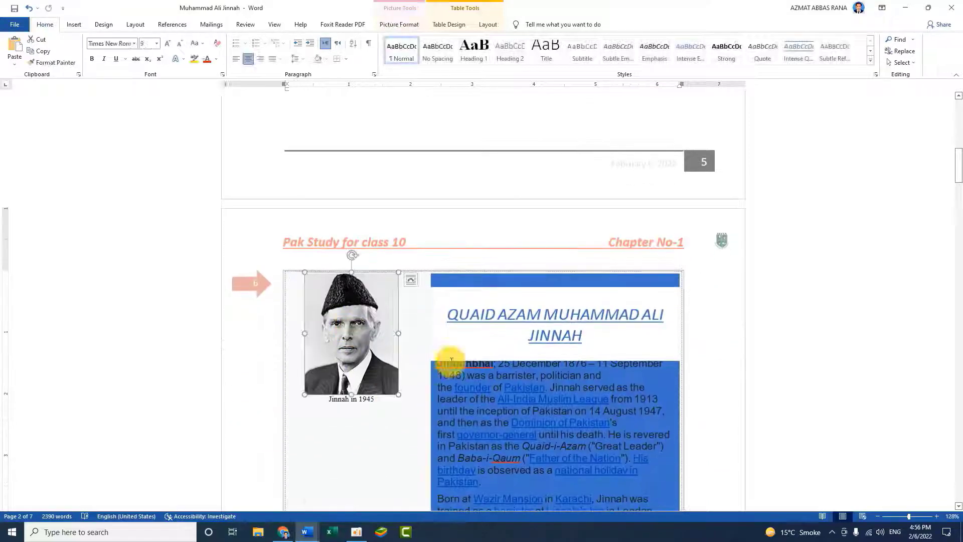
pyautogui.scroll(-3, 450, 366)
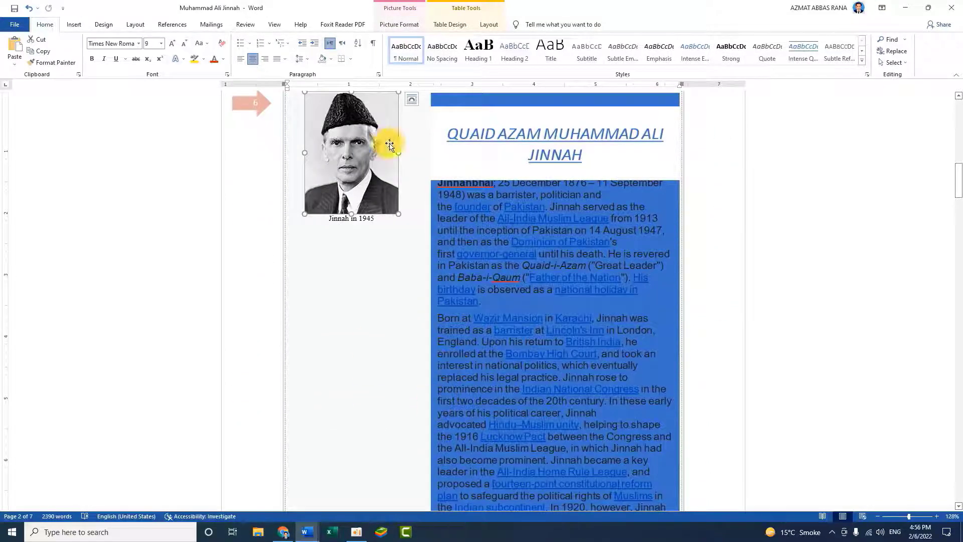
pyautogui.click(411, 100)
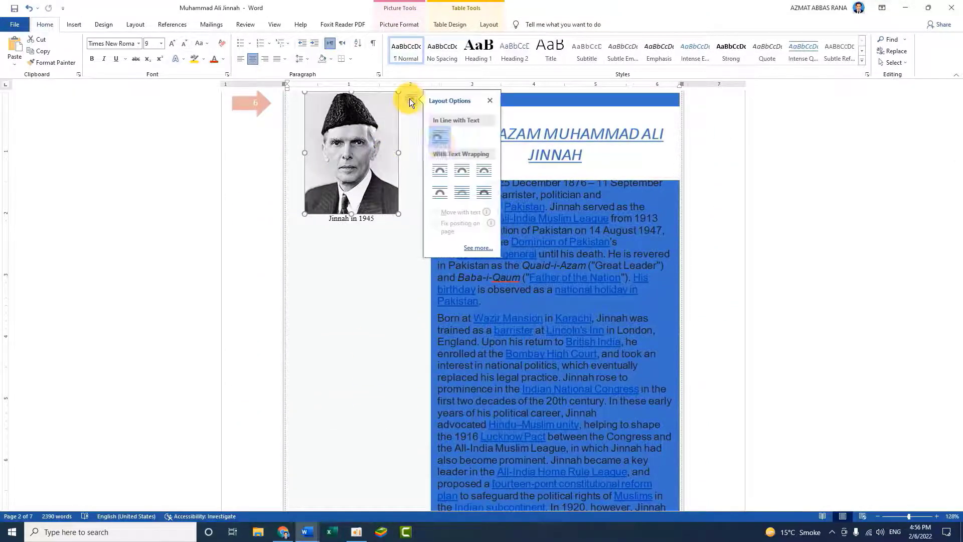
pyautogui.click(483, 172)
pyautogui.moveTo(348, 150)
pyautogui.mouseDown()
pyautogui.moveTo(373, 246)
pyautogui.moveTo(365, 214)
pyautogui.moveTo(644, 273)
pyautogui.mouseUp()
pyautogui.scroll(-3, 410, 335)
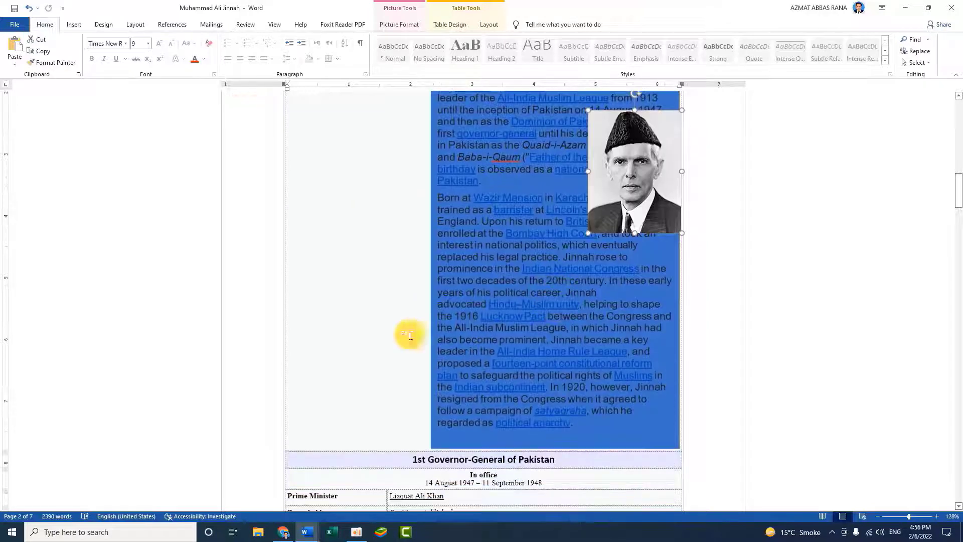
# Step: Widen the blue biography box across the full width of the sidebar
pyautogui.click(432, 226)
pyautogui.moveTo(426, 211); pyautogui.dragTo(287, 212)
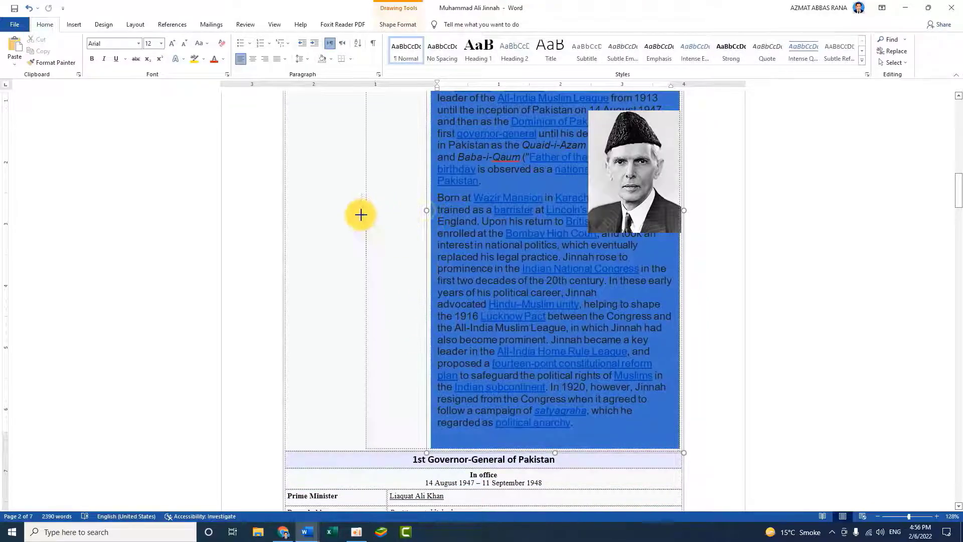
pyautogui.scroll(2, 602, 285)
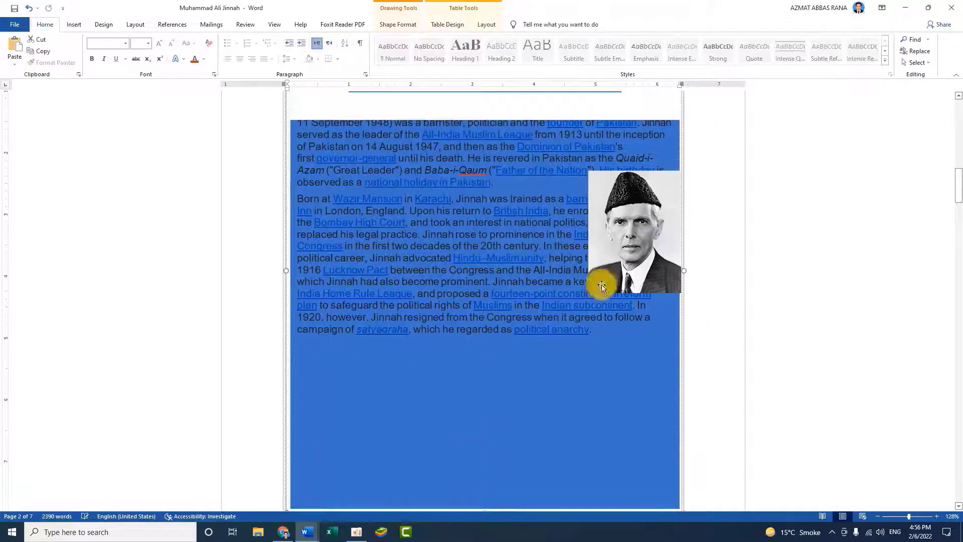
pyautogui.scroll(5, 372, 266)
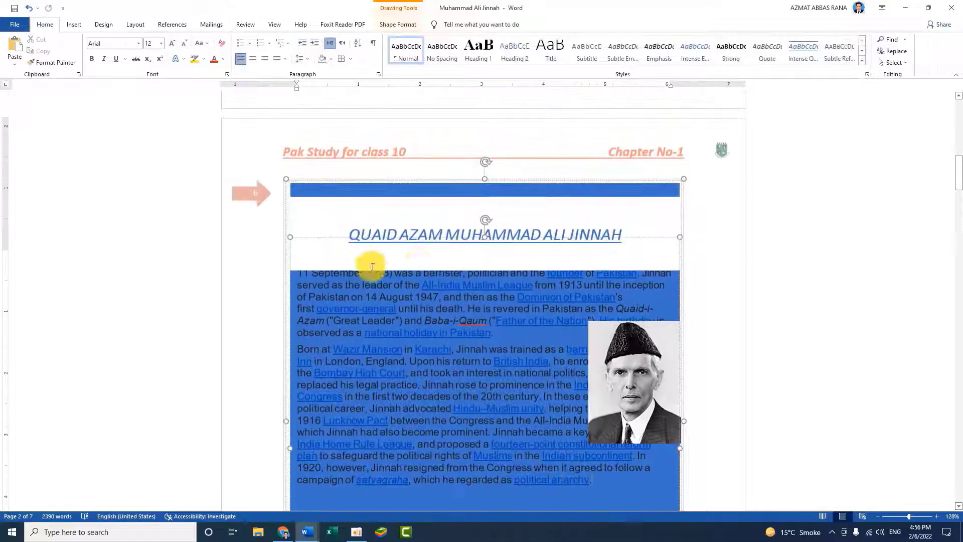
# Step: Shrink the photo beside the title, left-align the title, and nudge the photo left
pyautogui.moveTo(636, 301)
pyautogui.mouseDown()
pyautogui.moveTo(683, 266)
pyautogui.moveTo(644, 303)
pyautogui.moveTo(664, 224)
pyautogui.mouseUp()
pyautogui.click(631, 235)
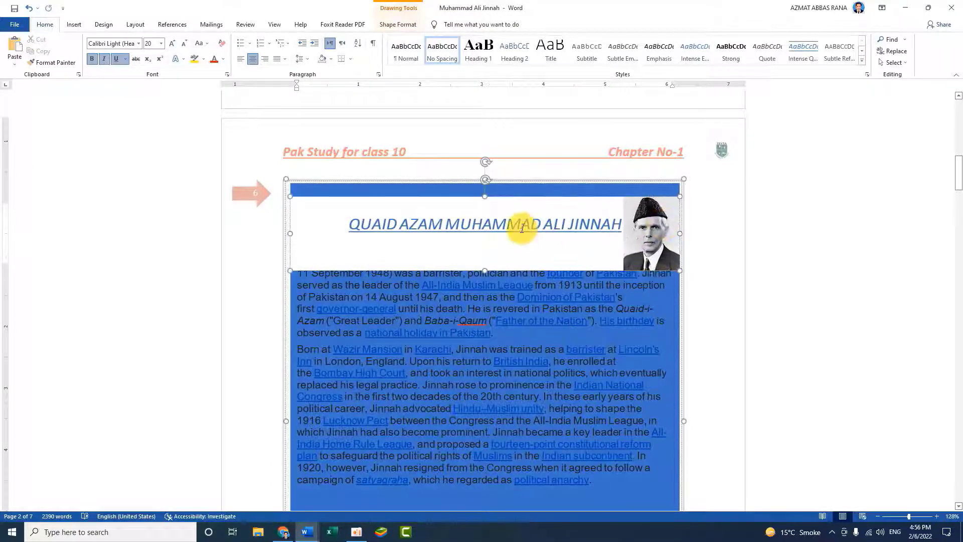
pyautogui.click(241, 59)
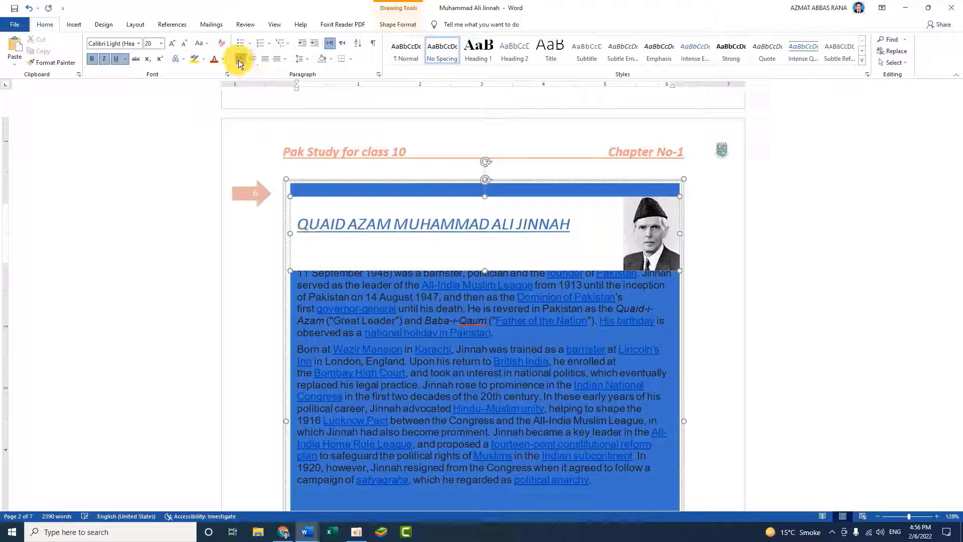
pyautogui.moveTo(643, 234); pyautogui.dragTo(627, 234)
# Step: Select all of the biography text in the blue box
pyautogui.click(490, 344)
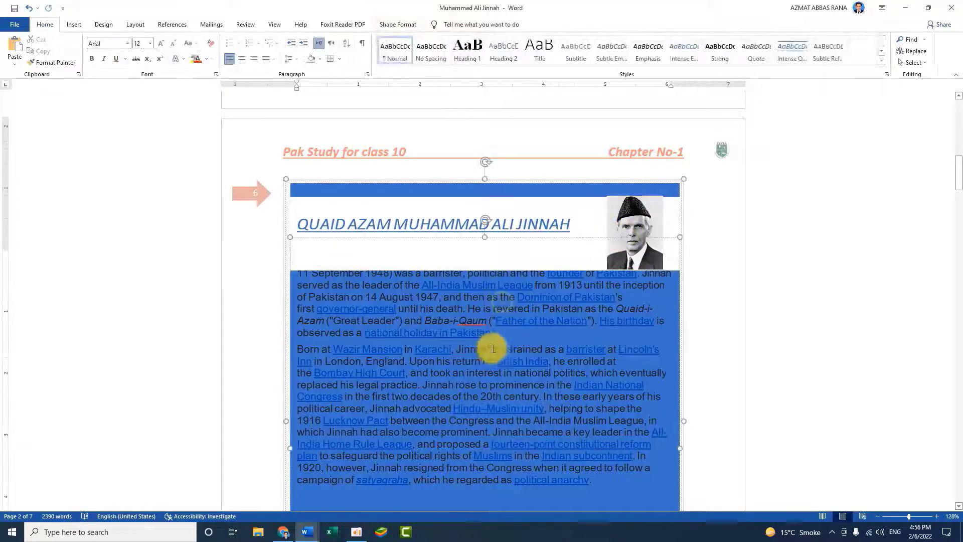
pyautogui.scroll(-3, 490, 344)
pyautogui.scroll(2, 394, 340)
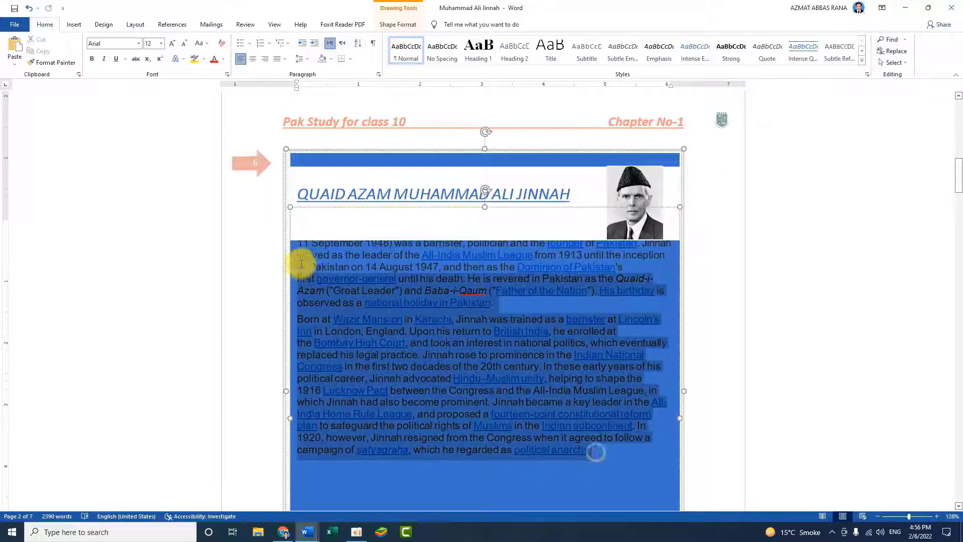
pyautogui.moveTo(595, 449); pyautogui.dragTo(279, 215)
# Step: Drop the biography text one point to 11 pt with Ctrl+[ and pull the box's bottom edge up
pyautogui.hotkey('ctrl', '[')
pyautogui.scroll(-5, 504, 321)
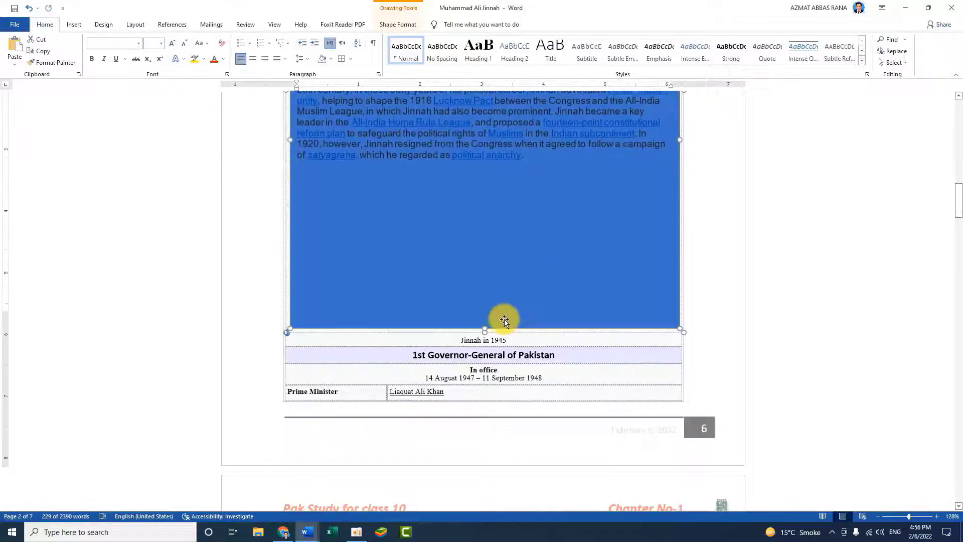
pyautogui.moveTo(486, 328); pyautogui.dragTo(488, 194)
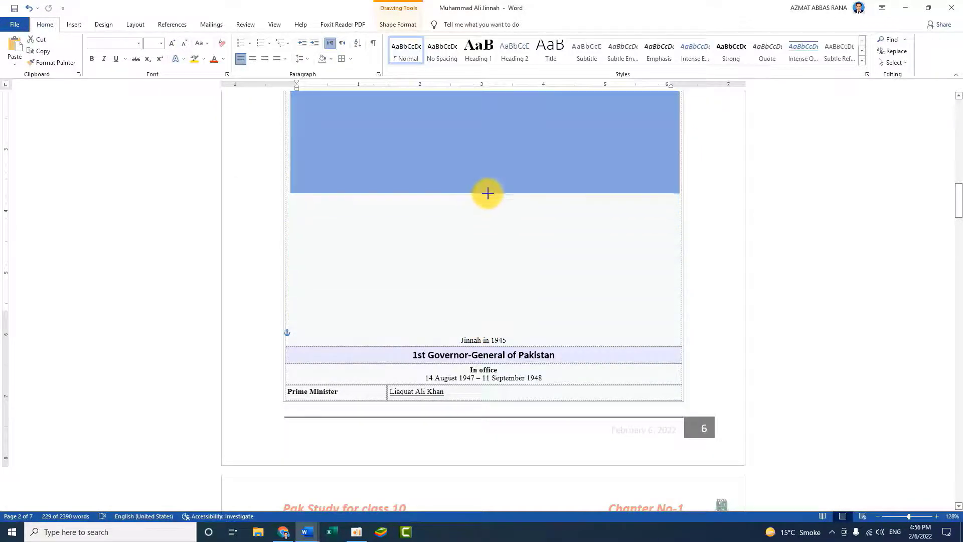
pyautogui.scroll(10, 501, 252)
pyautogui.scroll(2, 499, 241)
pyautogui.scroll(2, 507, 307)
pyautogui.scroll(3, 507, 307)
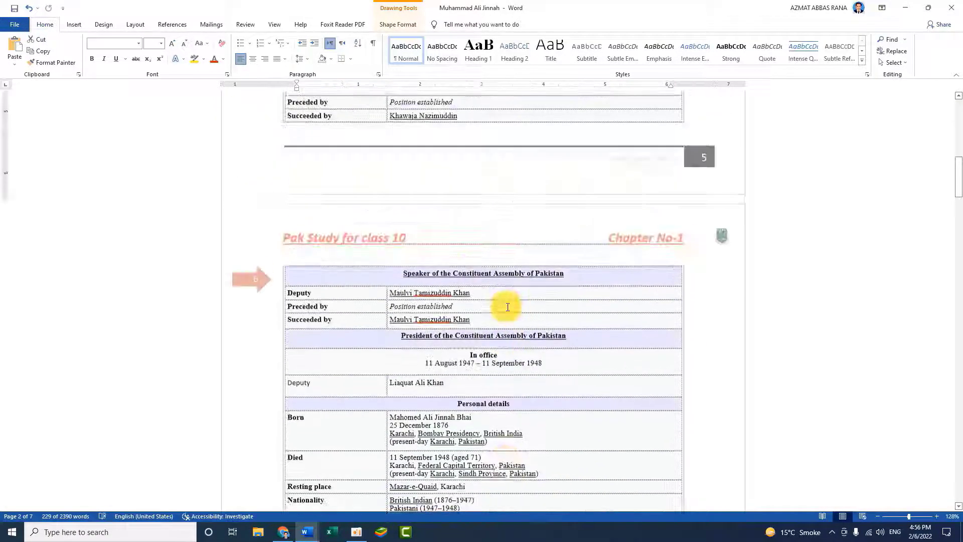
pyautogui.scroll(8, 505, 305)
pyautogui.moveTo(484, 379); pyautogui.dragTo(484, 375)
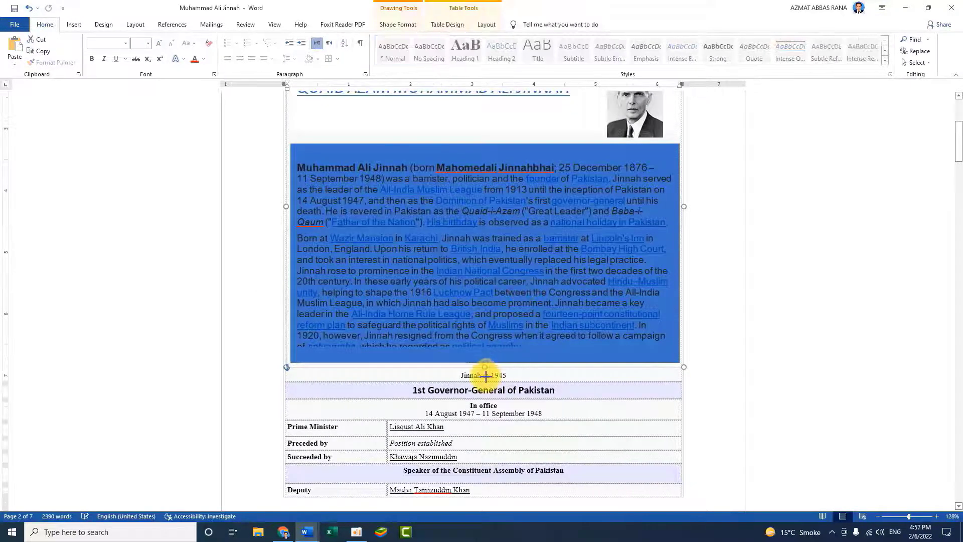
pyautogui.scroll(5, 538, 280)
# Step: Insert a green Insight Sidebar text box from the Text Box gallery
pyautogui.scroll(1, 538, 284)
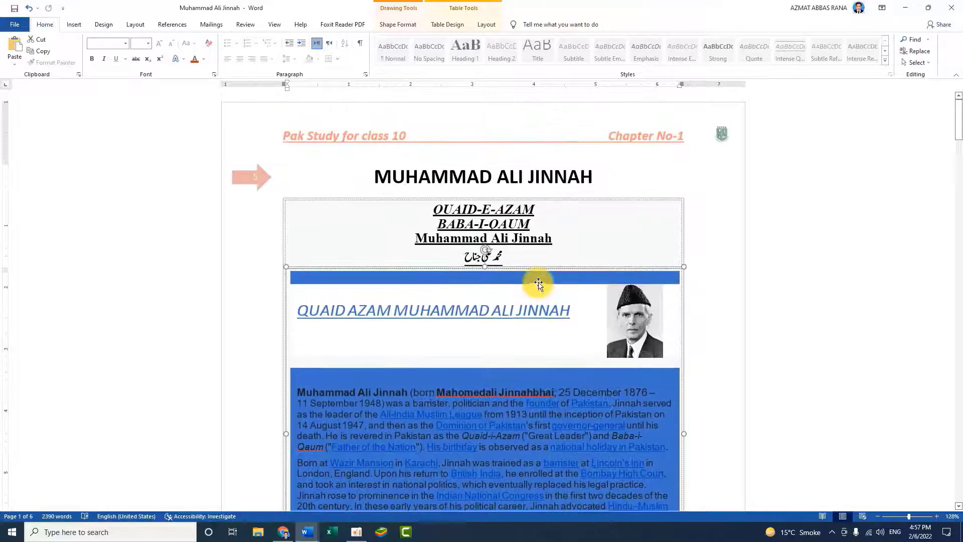
pyautogui.click(74, 25)
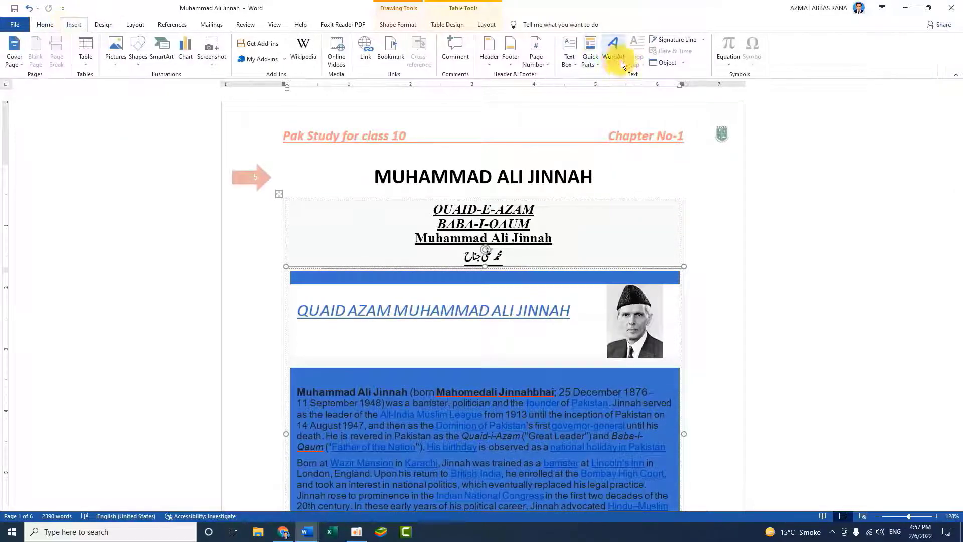
pyautogui.click(576, 63)
pyautogui.moveTo(763, 159)
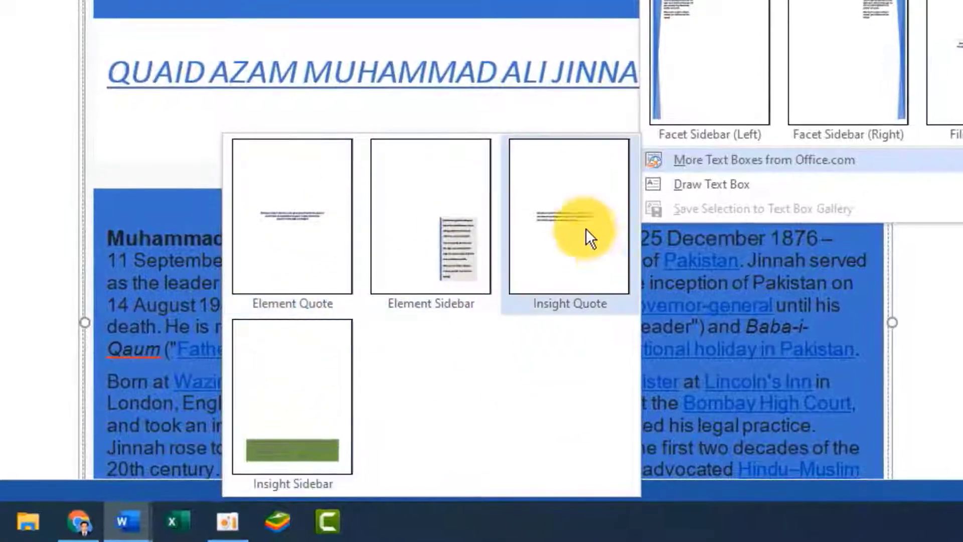
pyautogui.click(314, 386)
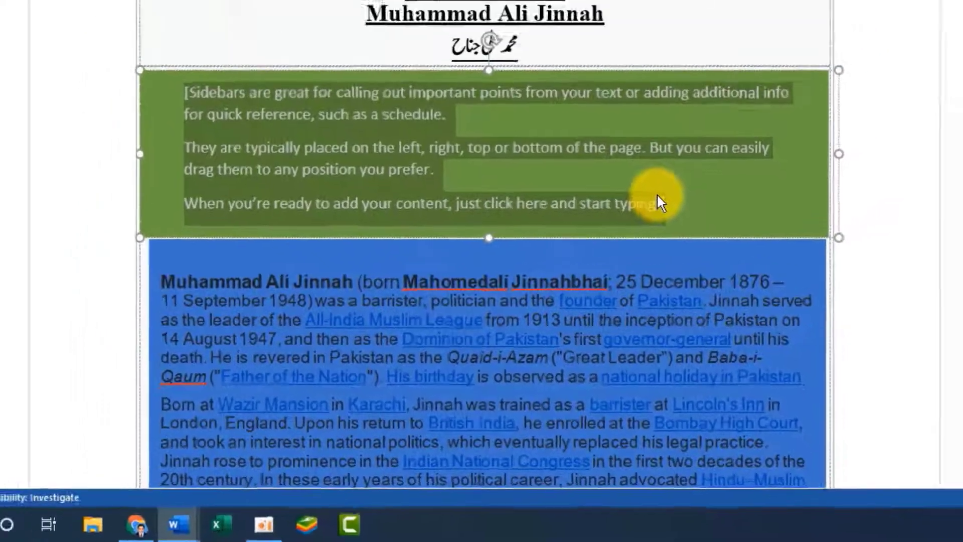
# Step: Paste the biography into the Insight Sidebar and shorten it to sit above the infobox table
pyautogui.write('Muhammad Ali Jinnah (born Mahomedali Jinnahbhai; 25 December 1876 – 11 September 1948) was a barrister, politician and the founder of Pakistan. Jinnah served as the leader of the All-India Muslim League from 1913 until the inception of Pakistan on 14 August 1947, and then as the Dominion of Pakistan\'s first governor-general until his death. He is revered in Pakistan as the Quaid-i-Azam ("Great Leader") and Baba-i-Qaum ("Father of the Nation"). His birthday is observed as a national holiday in Pakistan. Born at Wazir Mansion in Karachi, Jinnah was trained as a barrister at Lincoln\'s Inn in London, England. Upon his return to British India, he enrolled at the Bombay High Court, and took an interest in national politics, which eventually replaced his legal practice. Jinnah rose to prominence in the Indian National Congress in the first two decades of the 20th century. In these early years of his political career, Jinnah advocated Hindu–Muslim unity, helping to shape the 1916 Lucknow Pact between the Congress and the All-India Muslim League, in which Jinnah had also become prominent. Jinnah became a key leader in the All-India Home Rule League, and proposed a fourteen-point constitutional reform plan to safeguard the political rights of Muslims in the Indian subcontinent. In 1920, however, Jinnah resigned from the Congress when it agreed to follow a campaign of satyagraha, which he regarded as political anarchy.')
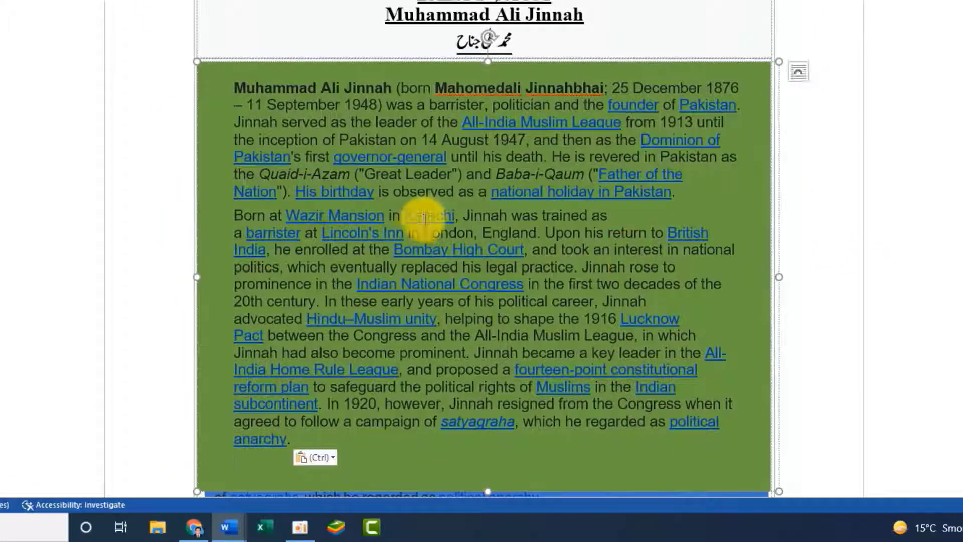
pyautogui.scroll(-5, 424, 217)
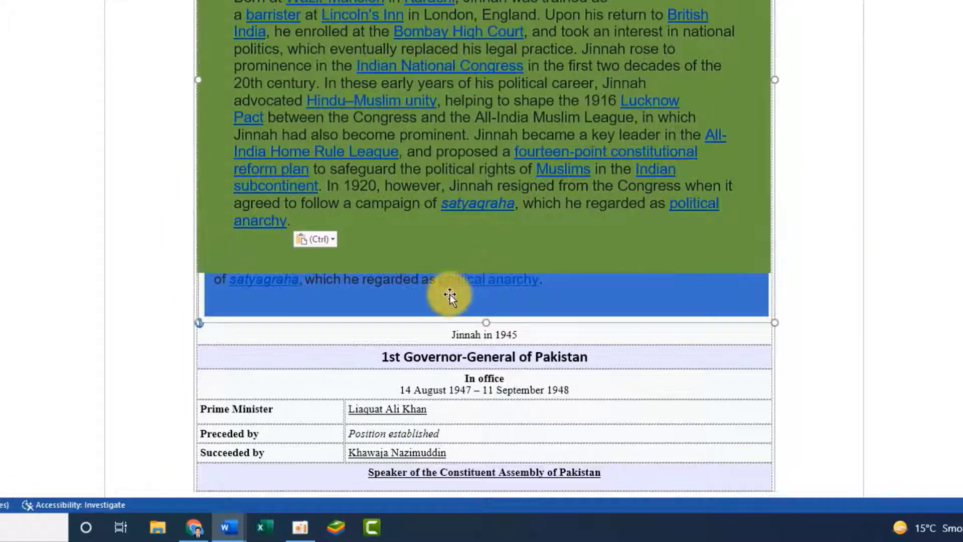
pyautogui.scroll(7, 451, 294)
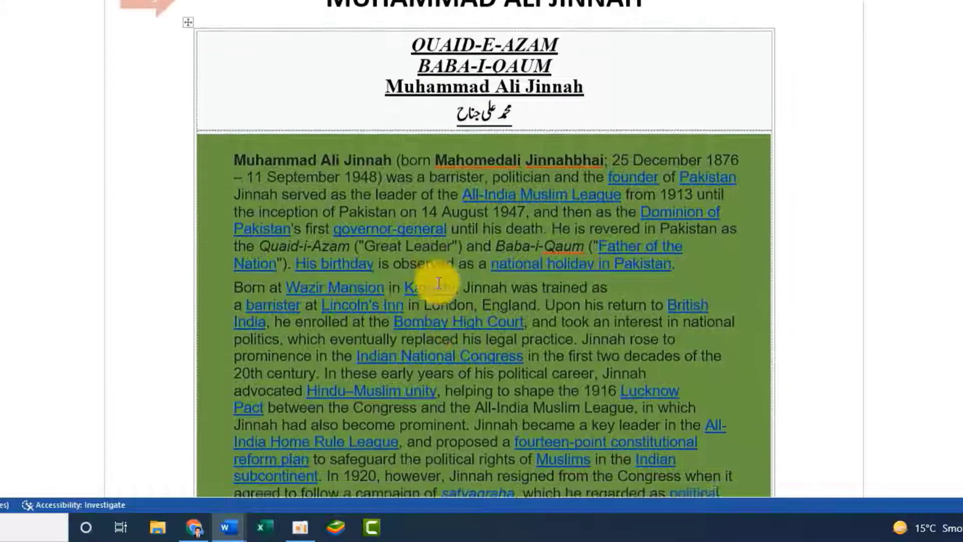
pyautogui.scroll(-5, 439, 283)
pyautogui.click(499, 357)
pyautogui.moveTo(488, 357)
pyautogui.mouseDown()
pyautogui.moveTo(485, 321)
pyautogui.moveTo(487, 341)
pyautogui.mouseUp()
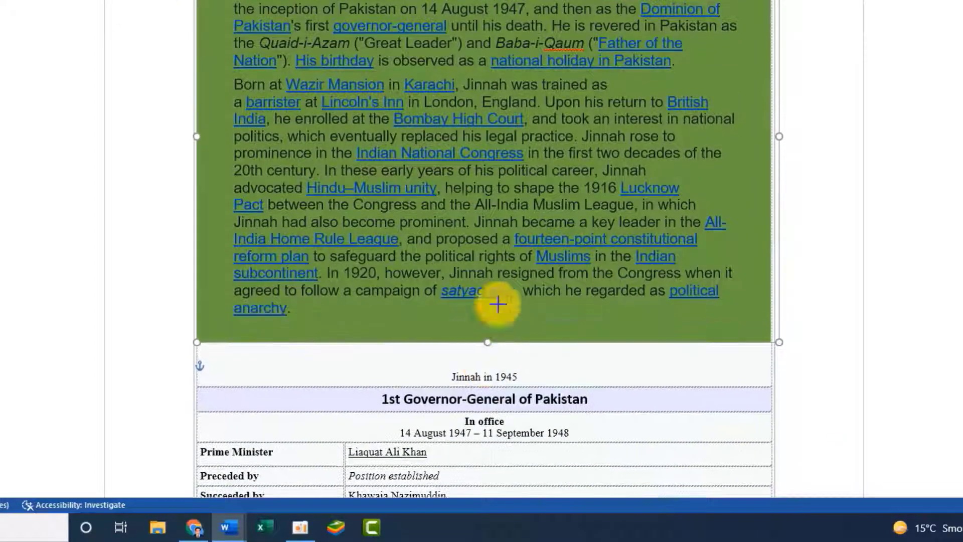